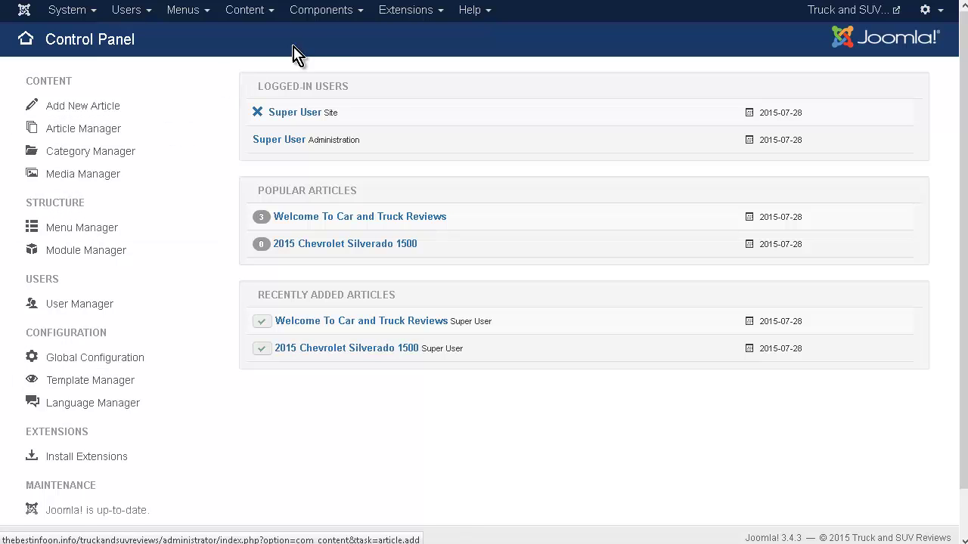
# Step: Start a new tag in the Tags component and title it "Truck"
pyautogui.click(360, 16)
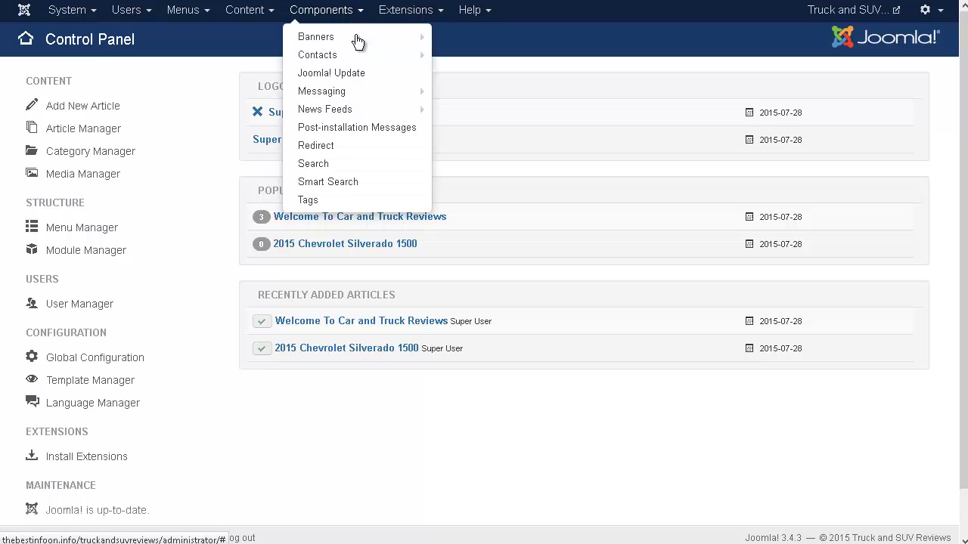
pyautogui.click(306, 202)
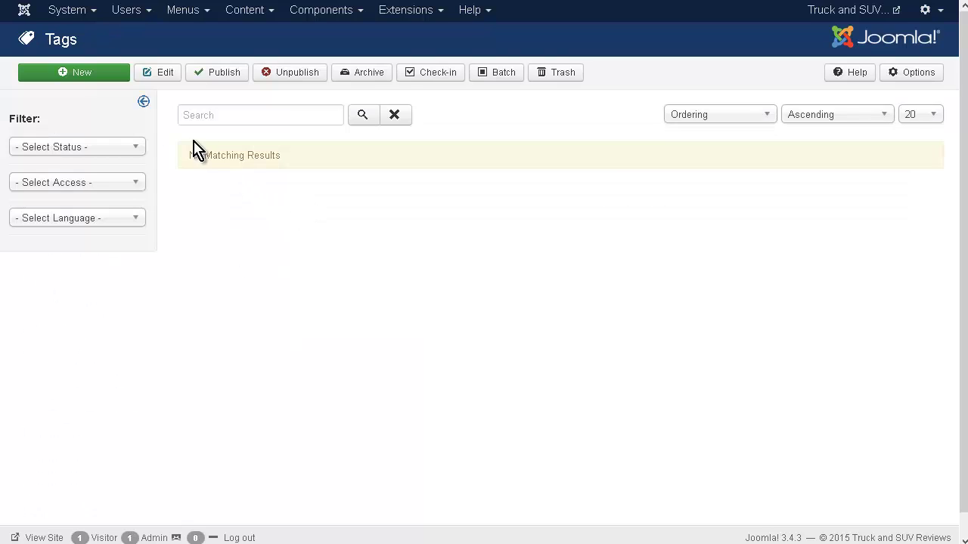
pyautogui.click(85, 79)
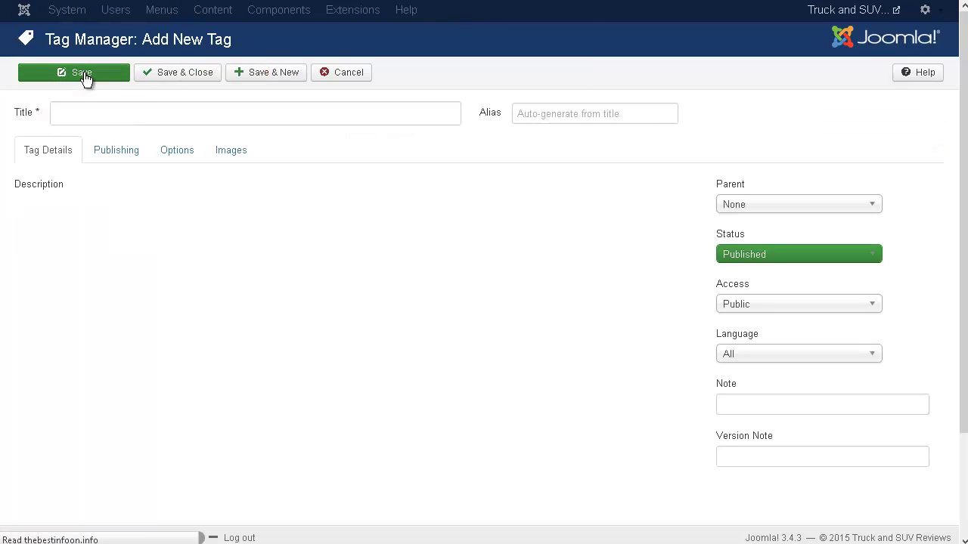
pyautogui.click(103, 114)
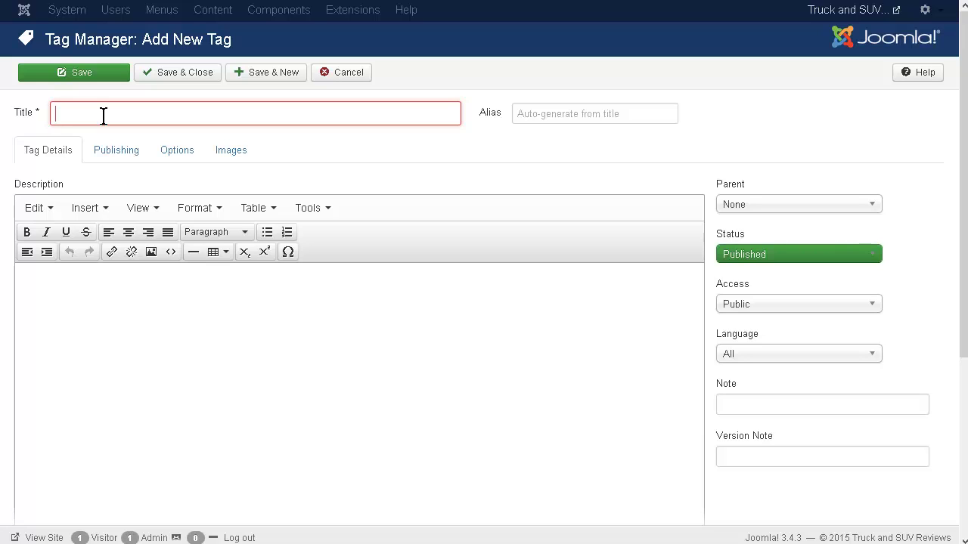
pyautogui.write('Truck')
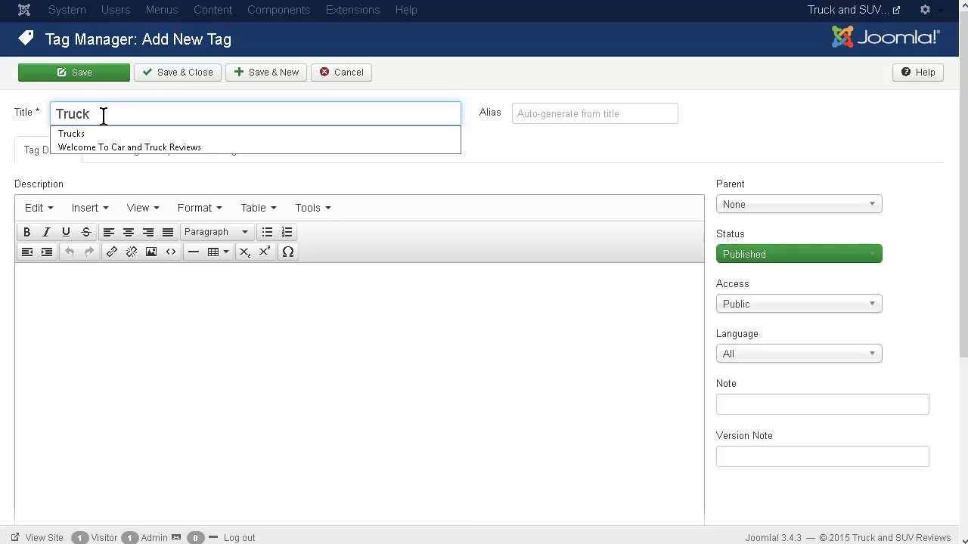
pyautogui.click(47, 153)
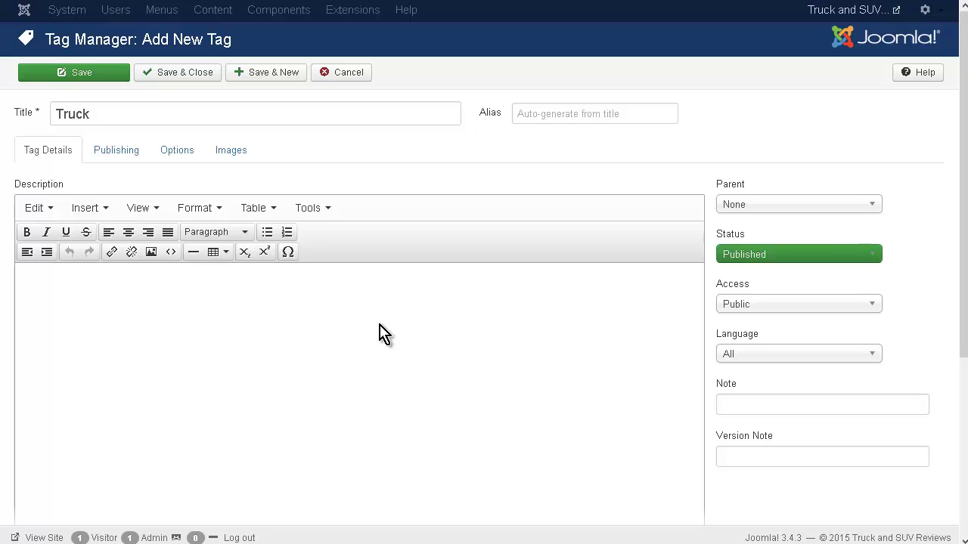
# Step: Review the new tag's publishing, layout, image and parent settings, along with its remaining tag details
pyautogui.click(115, 149)
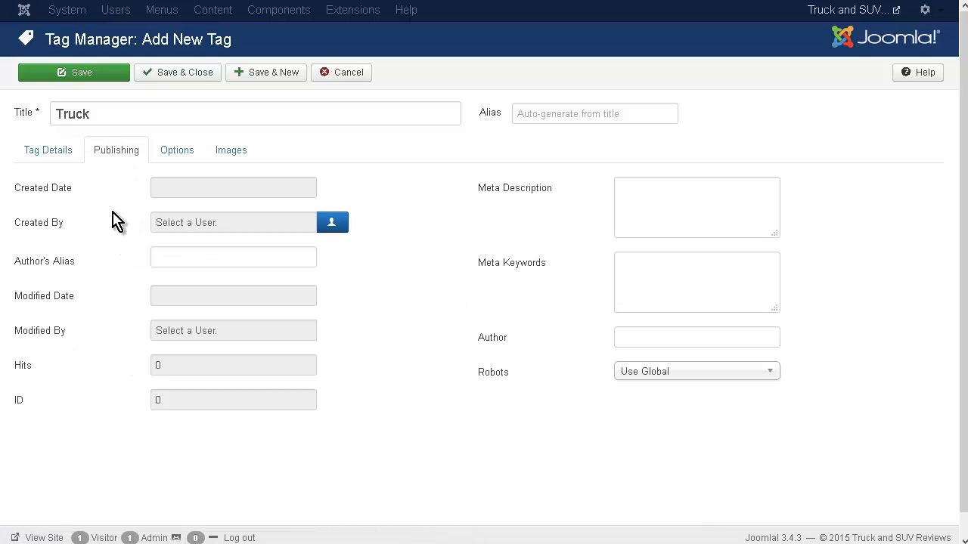
pyautogui.click(170, 156)
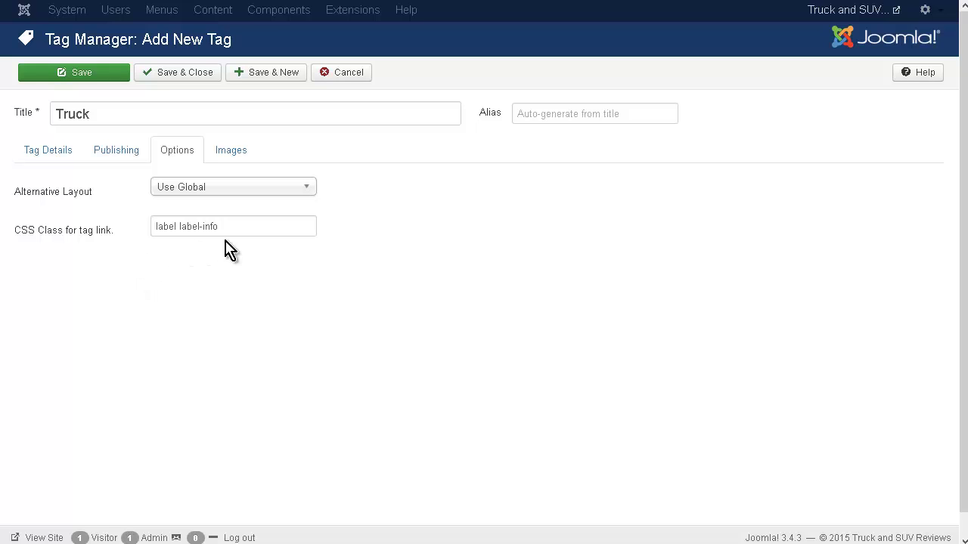
pyautogui.click(241, 159)
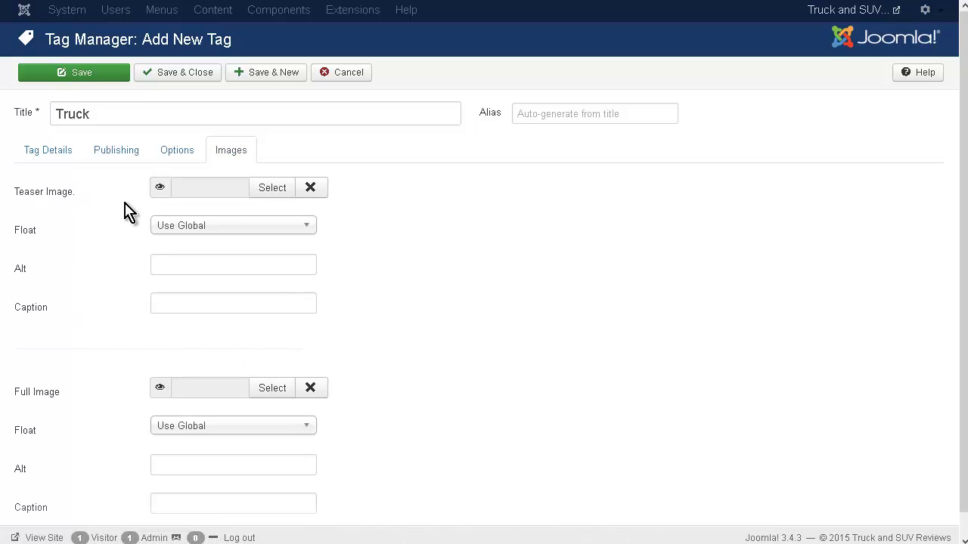
pyautogui.scroll(-1, 102, 303)
pyautogui.scroll(1, 189, 341)
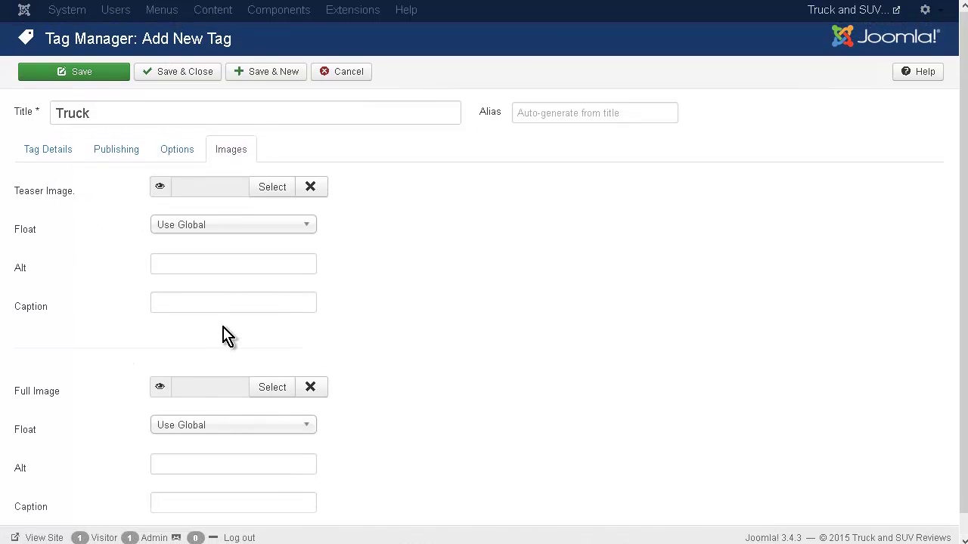
pyautogui.click(40, 157)
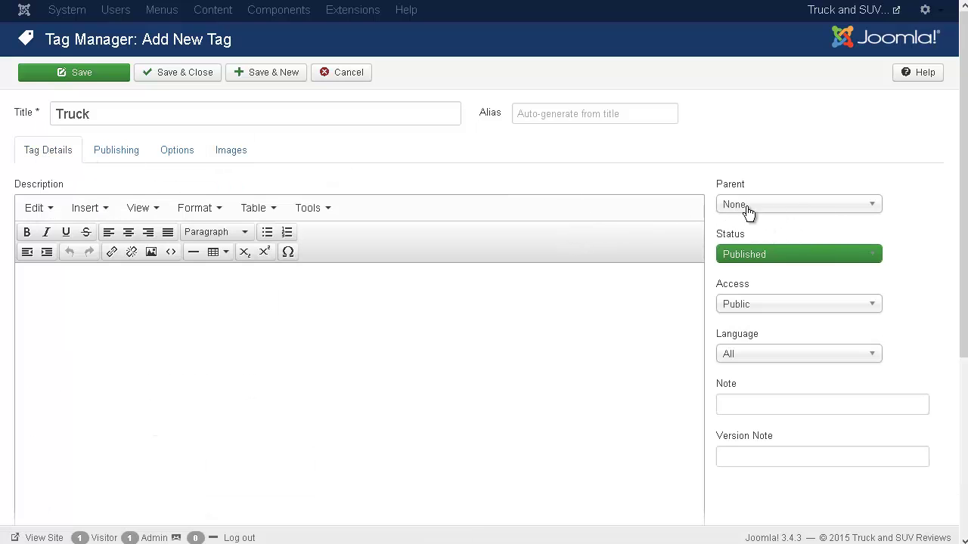
pyautogui.click(874, 210)
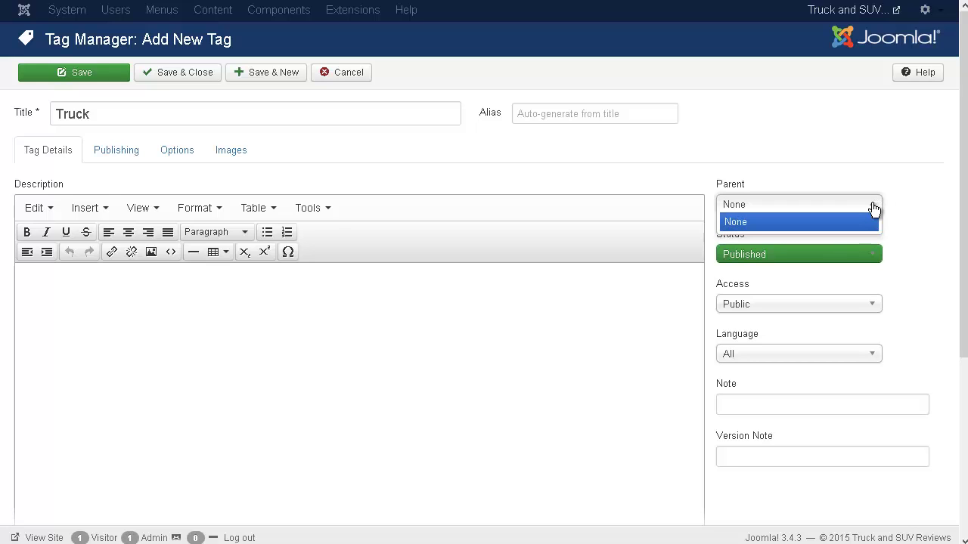
pyautogui.click(874, 209)
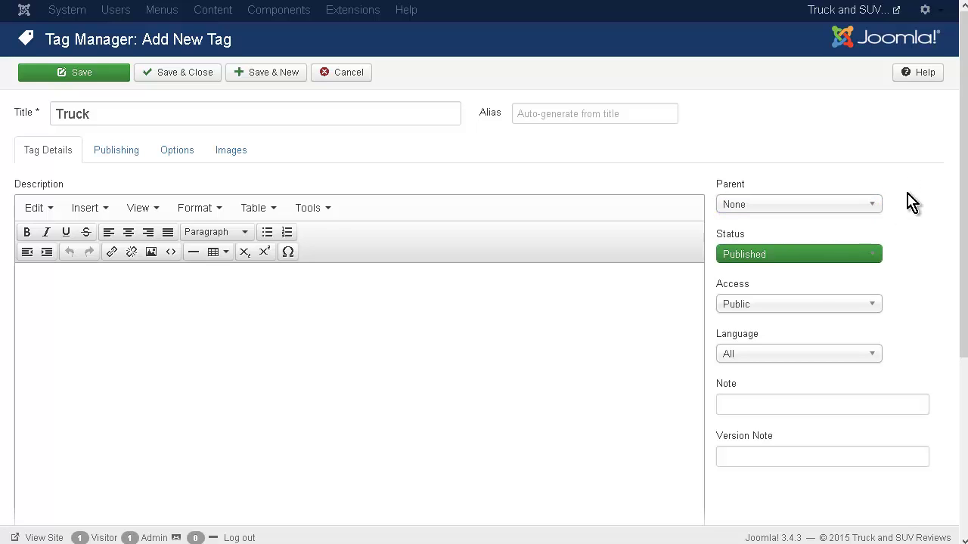
pyautogui.scroll(-2, 908, 205)
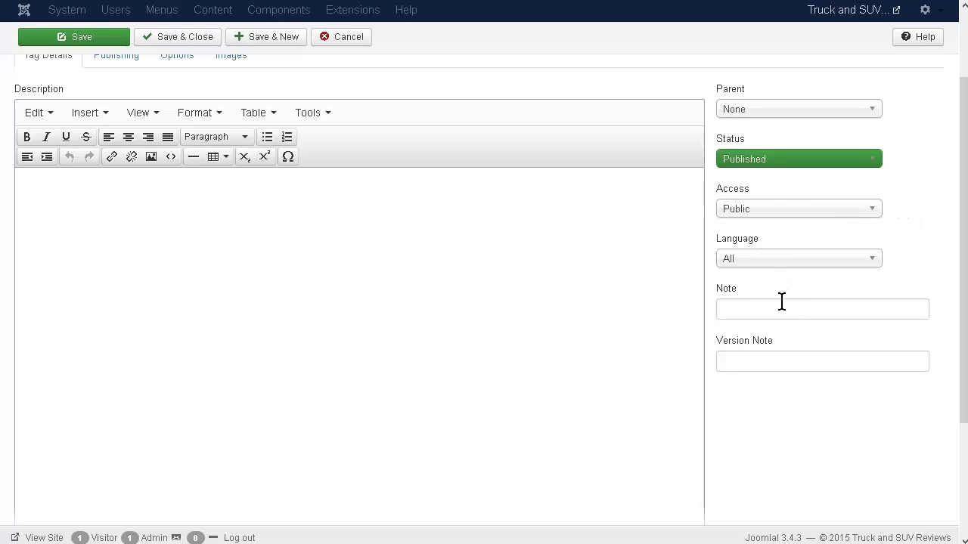
pyautogui.scroll(2, 809, 415)
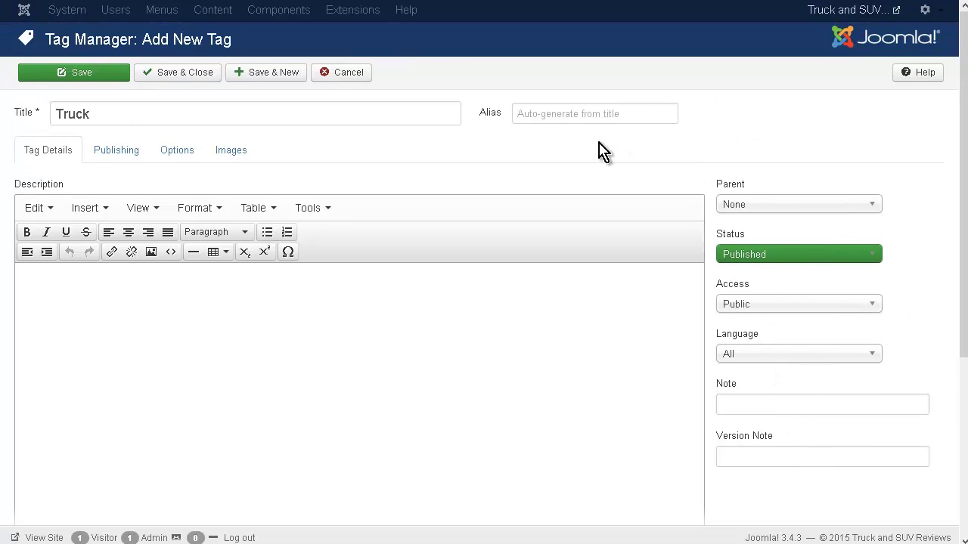
# Step: Save and close the Truck tag, and create and save a second tag titled "SUV"
pyautogui.click(186, 80)
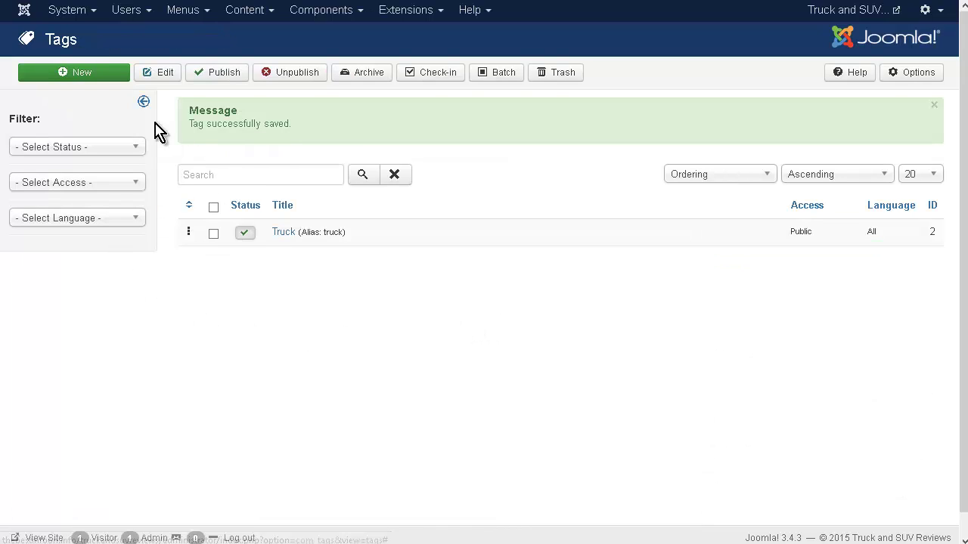
pyautogui.click(90, 75)
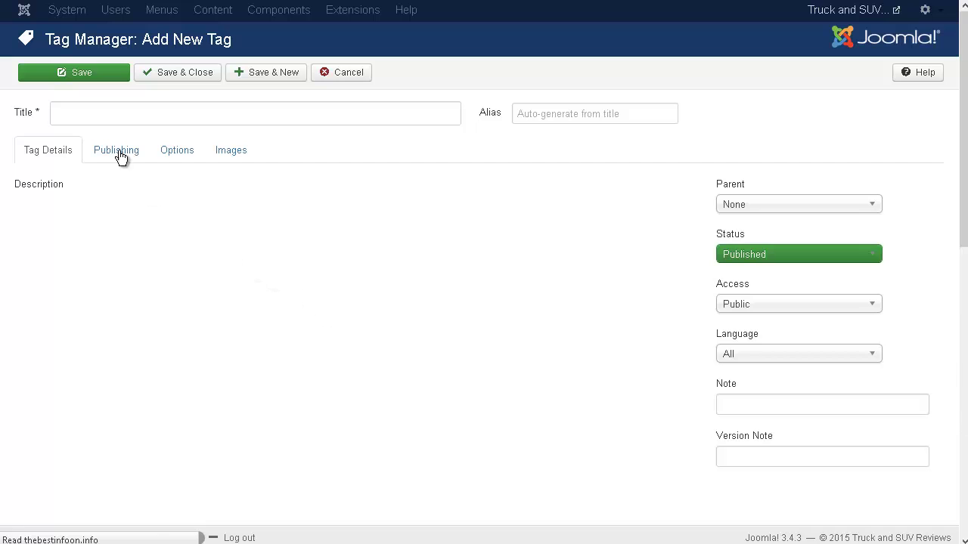
pyautogui.click(94, 115)
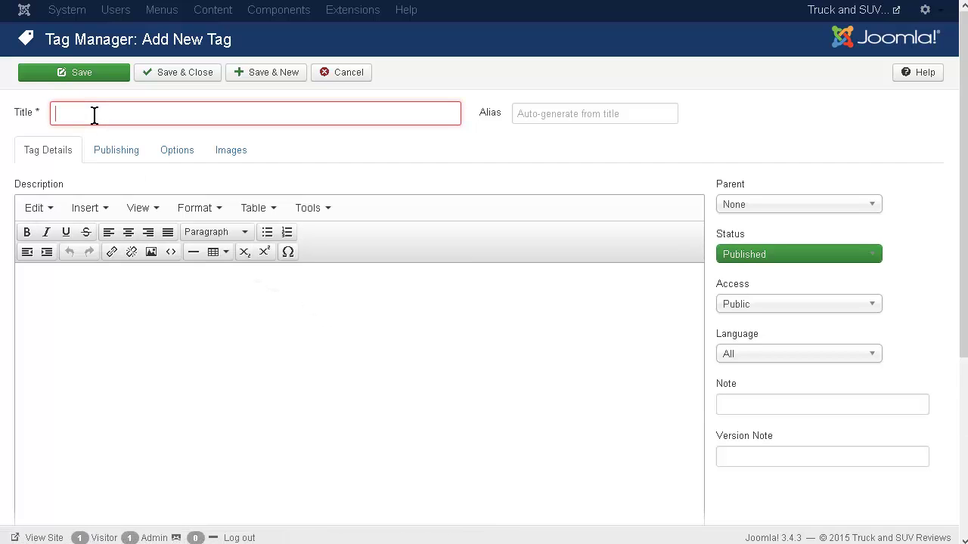
pyautogui.write('S')
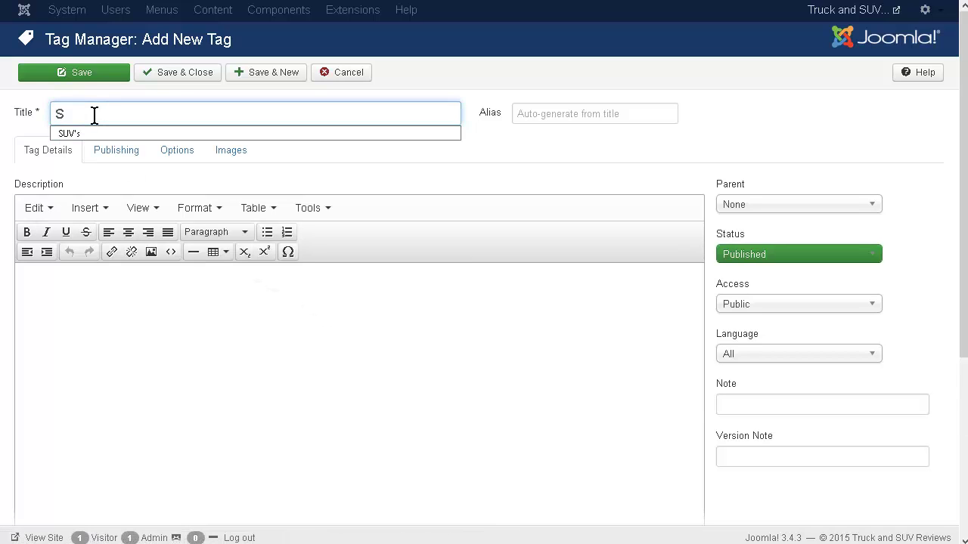
pyautogui.write('UV')
pyautogui.press('Down')
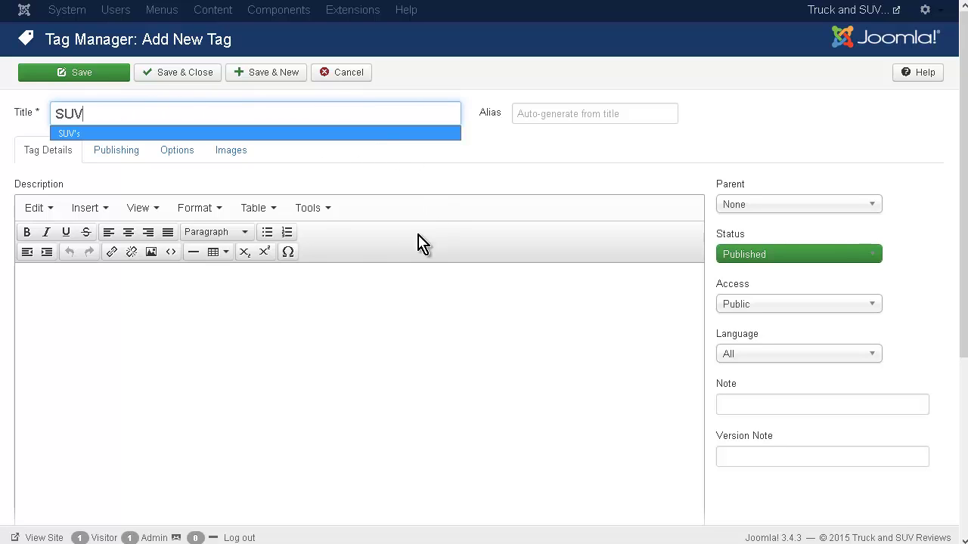
pyautogui.click(200, 74)
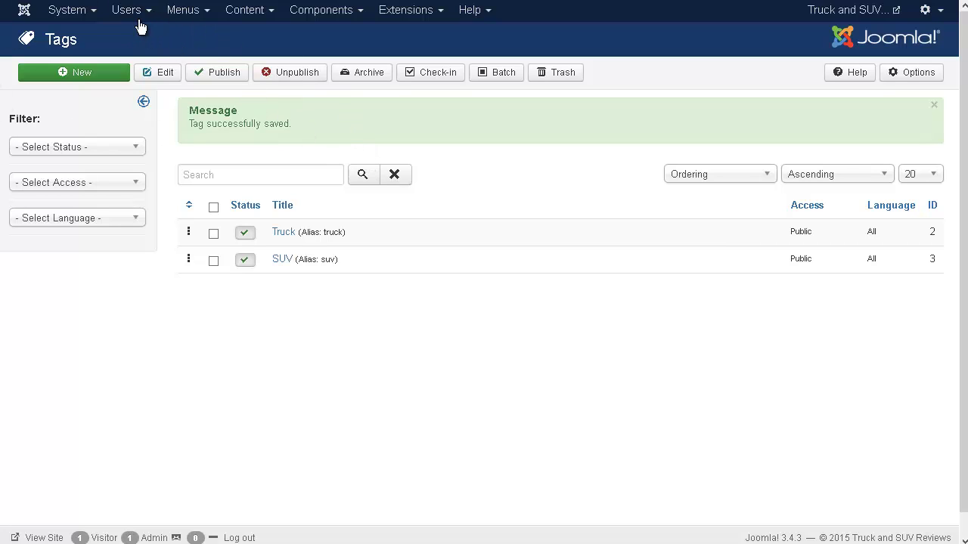
# Step: Create a new menu with the title "Articles" and the menu type "Articles", and save and close it
pyautogui.click(206, 18)
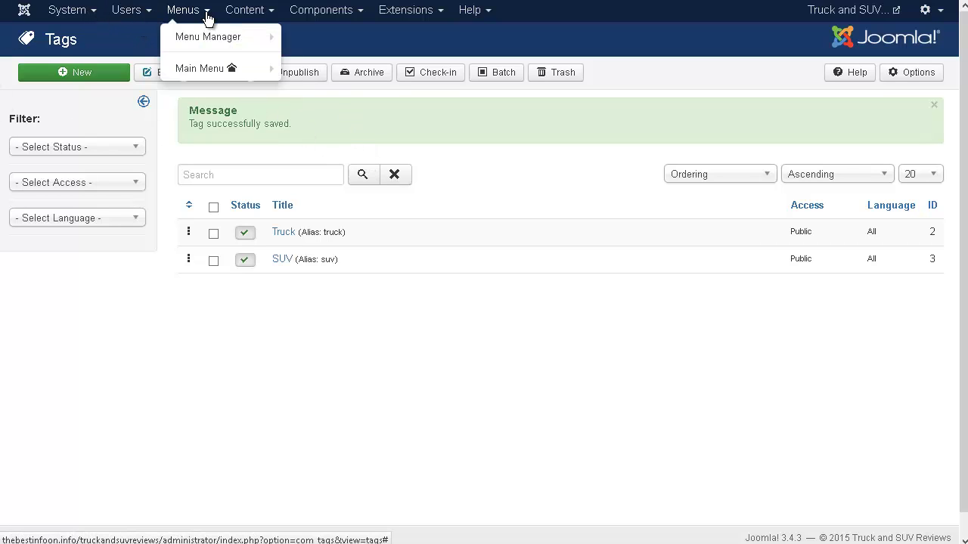
pyautogui.moveTo(209, 65)
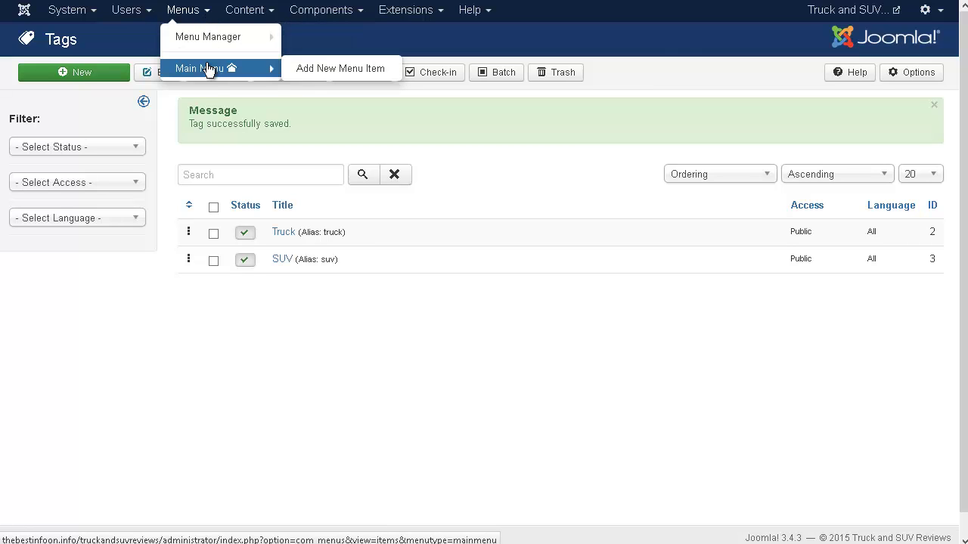
pyautogui.moveTo(209, 47)
pyautogui.click(321, 47)
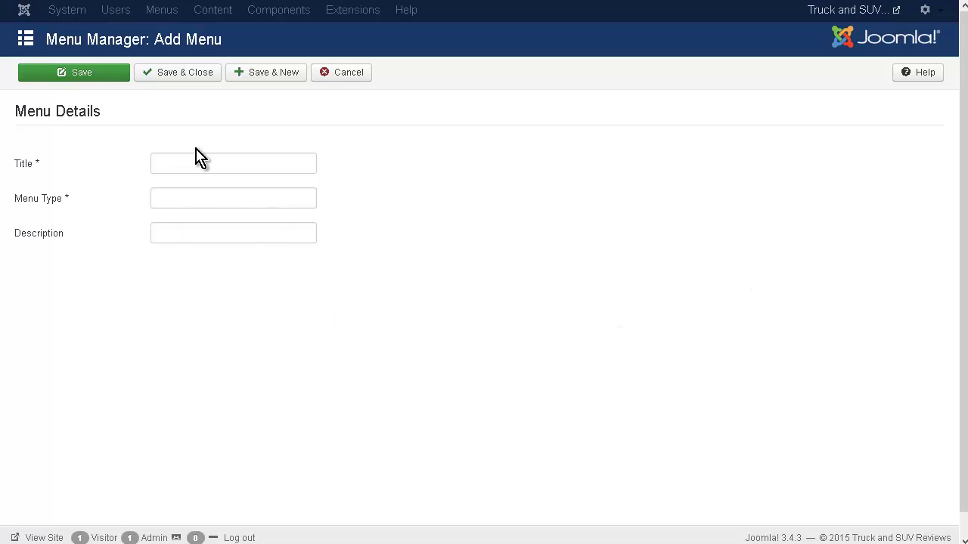
pyautogui.click(176, 164)
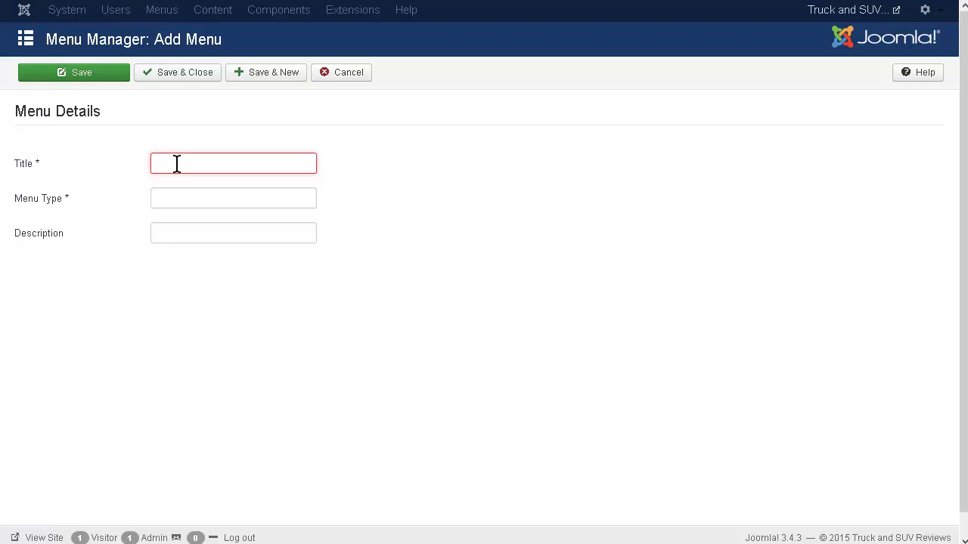
pyautogui.write('Articles')
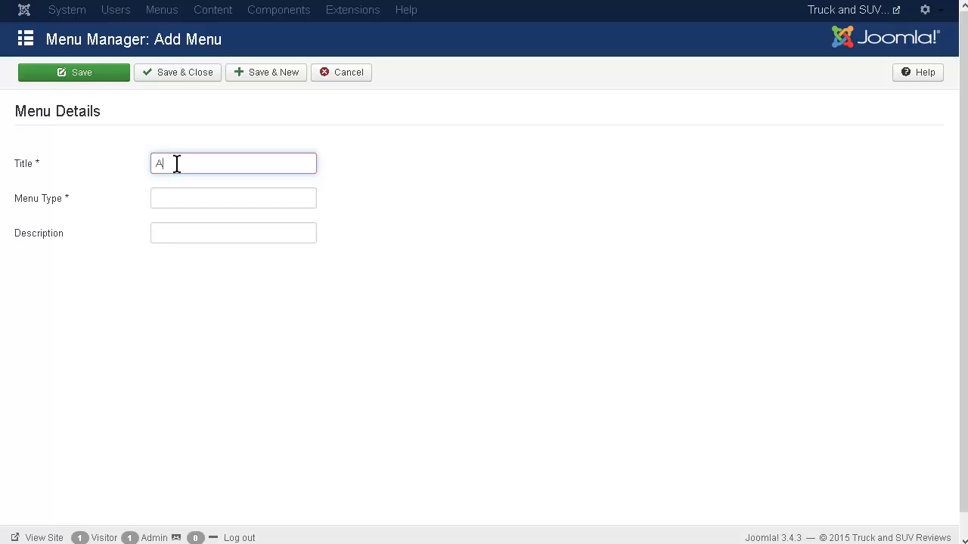
pyautogui.press('Tab')
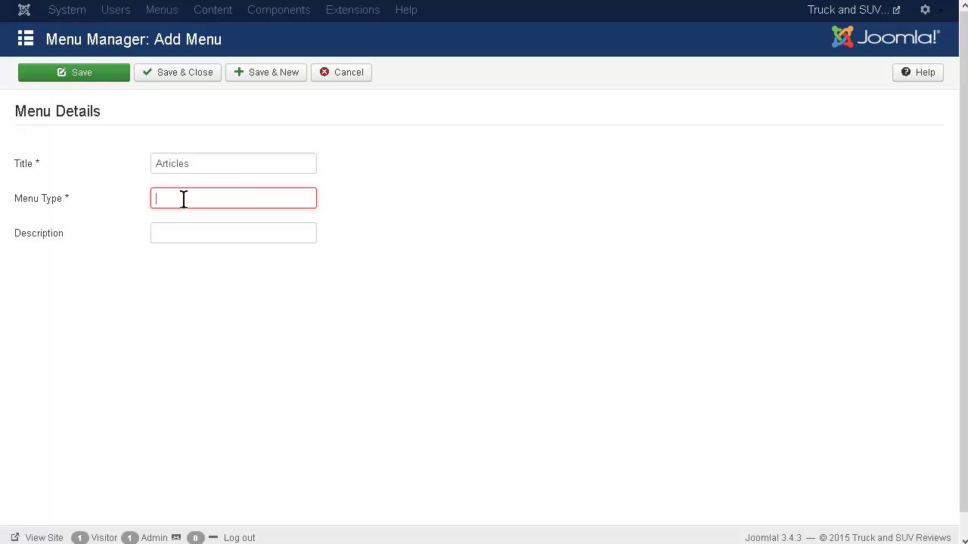
pyautogui.write('Articles')
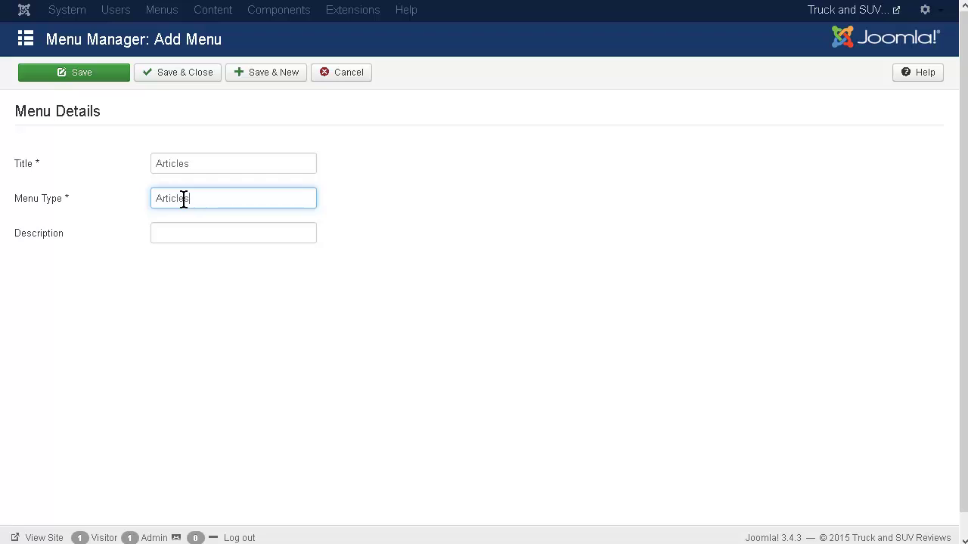
pyautogui.press('Tab')
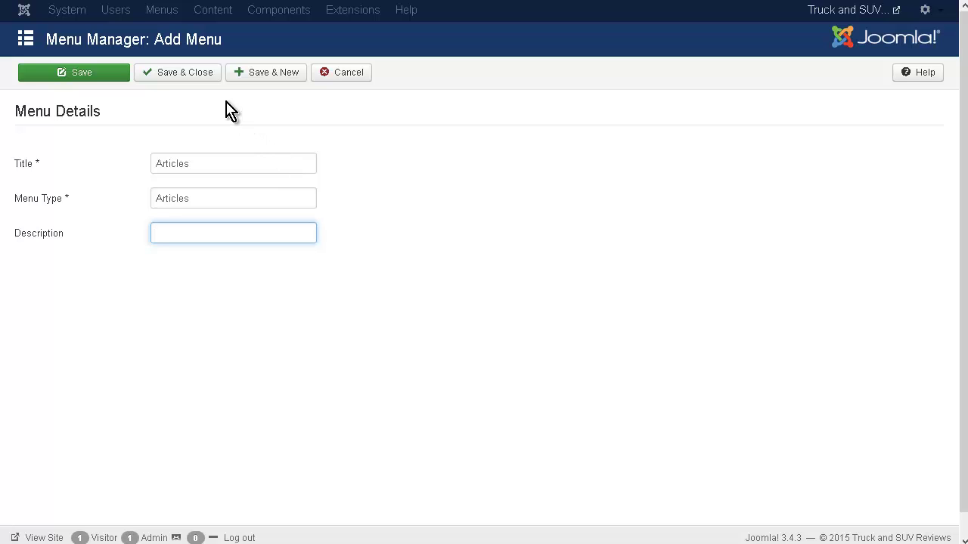
pyautogui.click(171, 77)
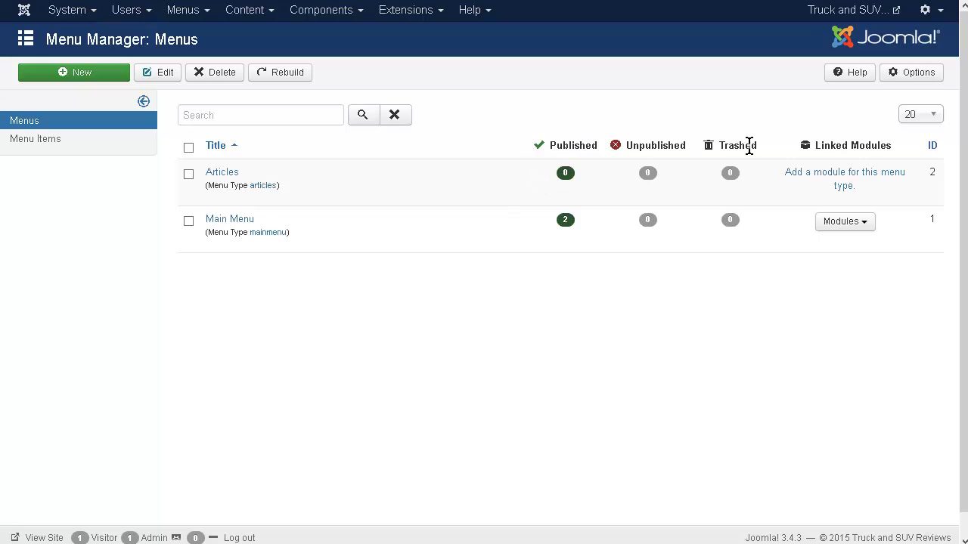
# Step: Start a new module for the Articles menu type and check its Base Item choices
pyautogui.click(845, 177)
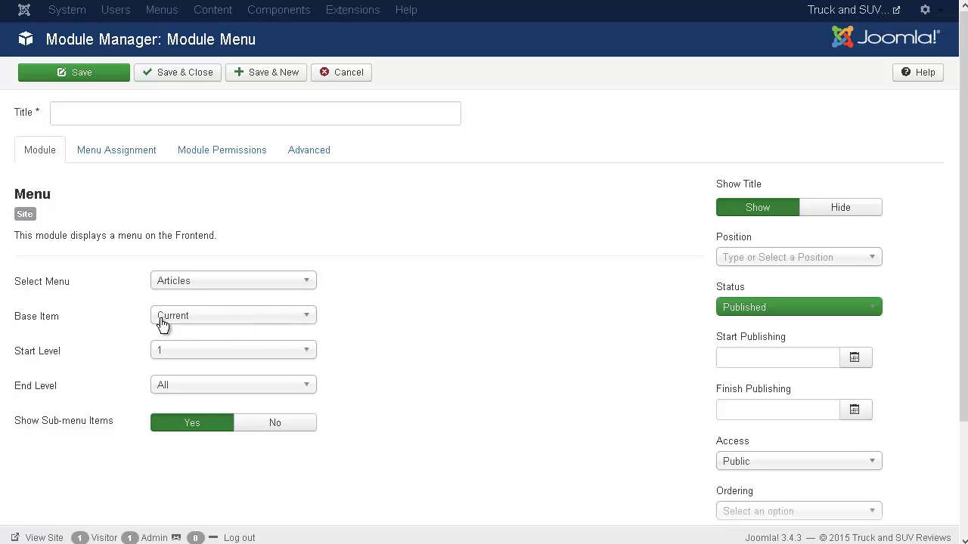
pyautogui.click(309, 323)
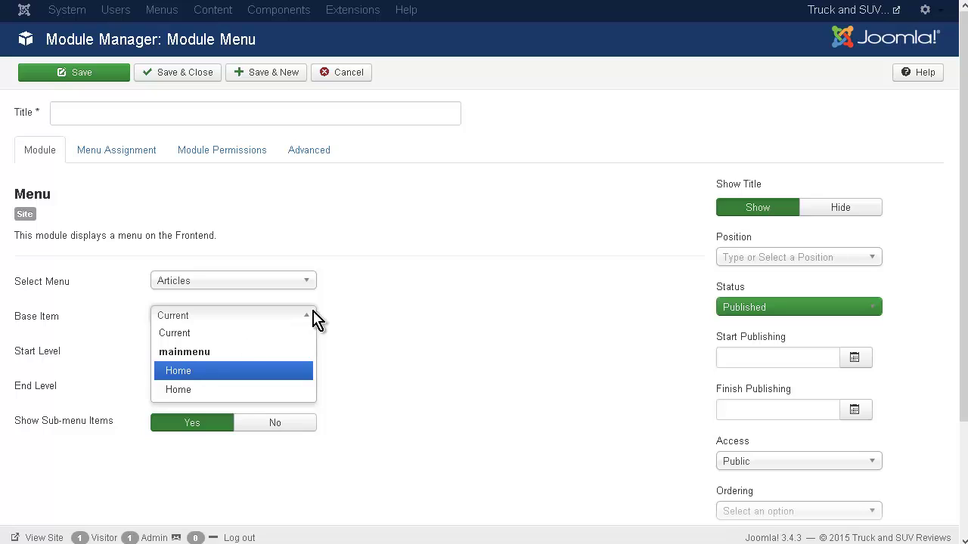
pyautogui.click(423, 295)
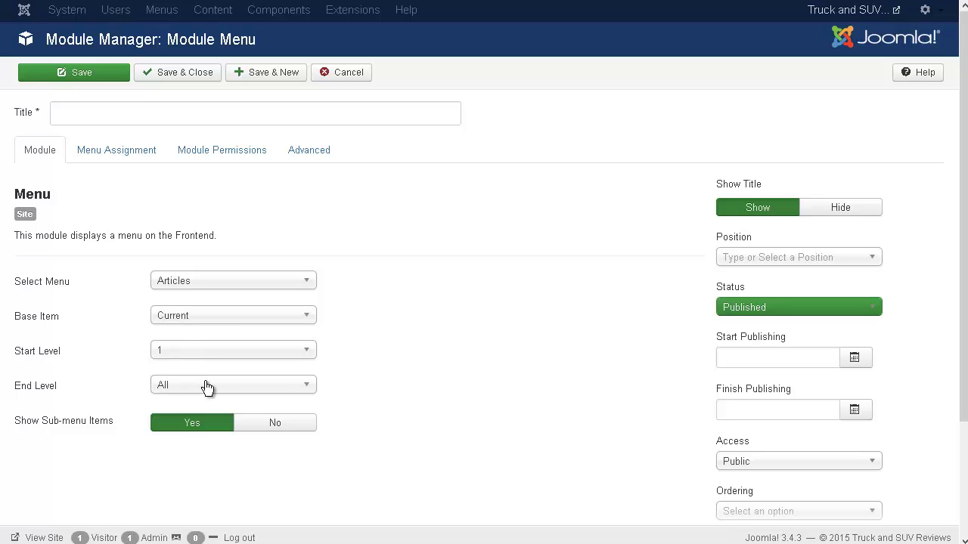
# Step: Review the new module's page assignment choices, permission settings and advanced options
pyautogui.click(129, 150)
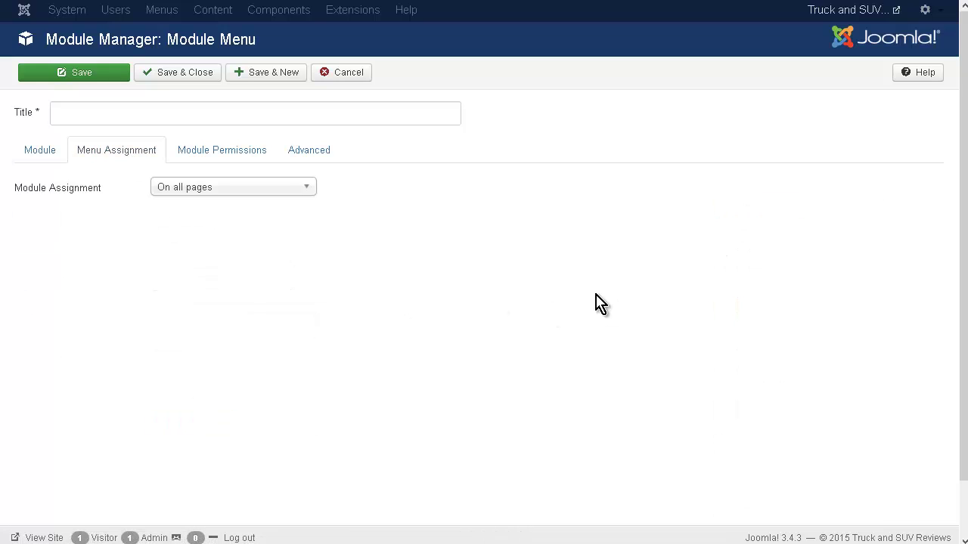
pyautogui.click(310, 187)
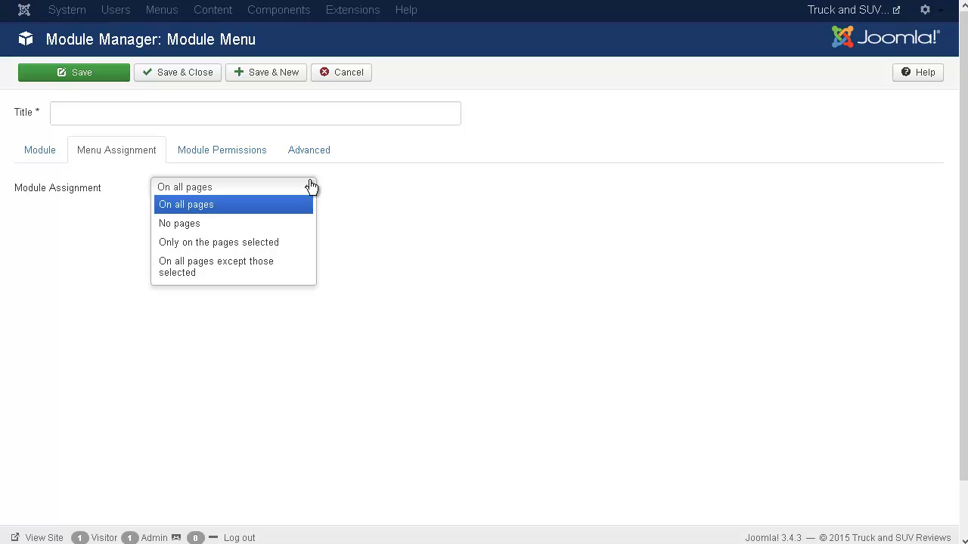
pyautogui.click(371, 222)
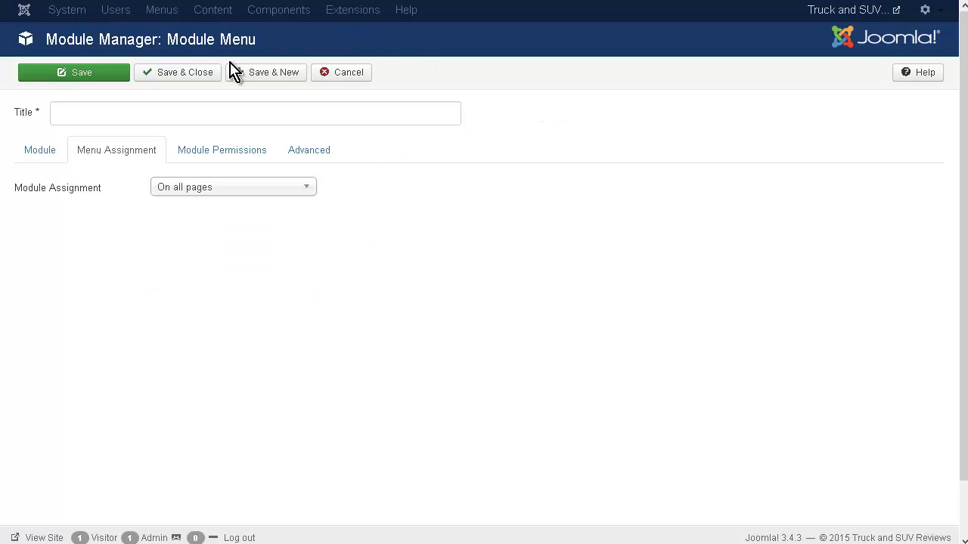
pyautogui.click(221, 156)
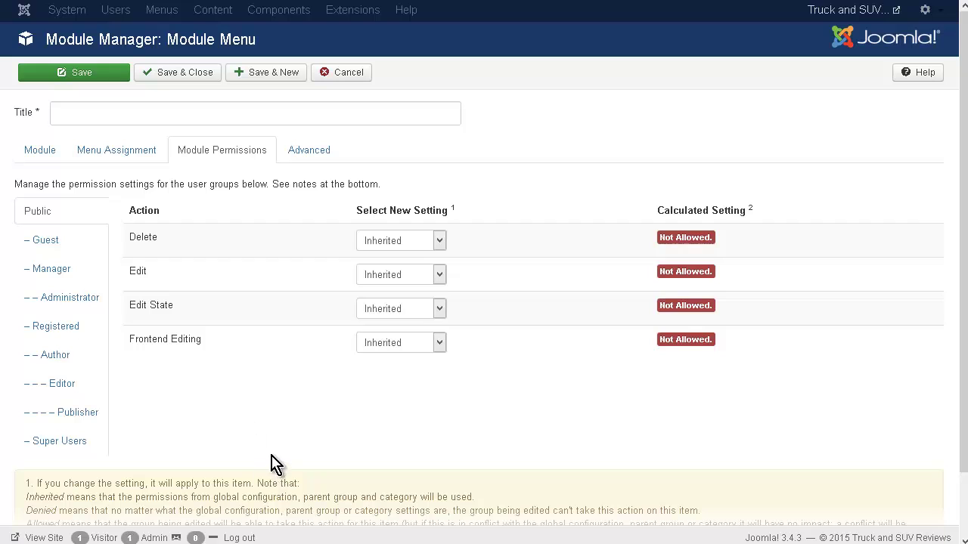
pyautogui.click(316, 159)
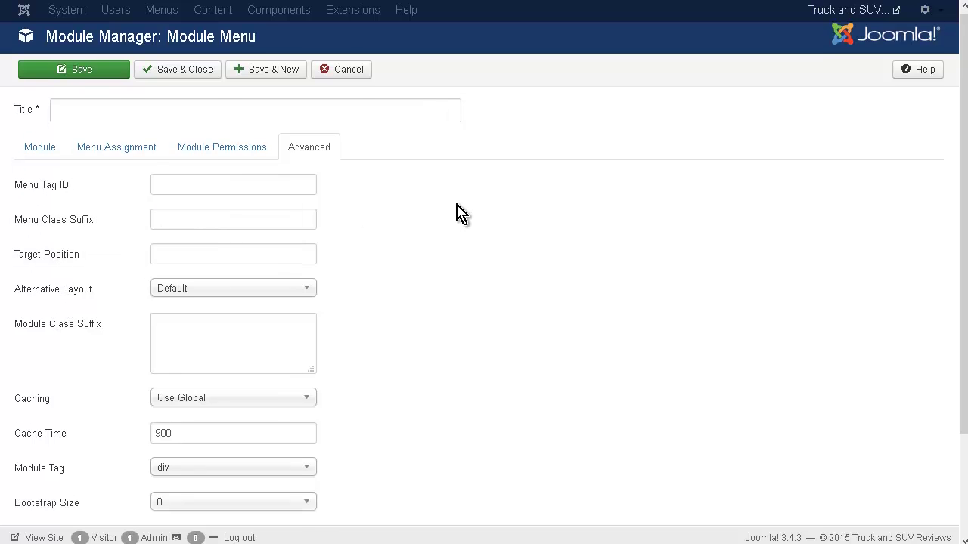
pyautogui.scroll(-2, 461, 215)
pyautogui.scroll(2, 463, 219)
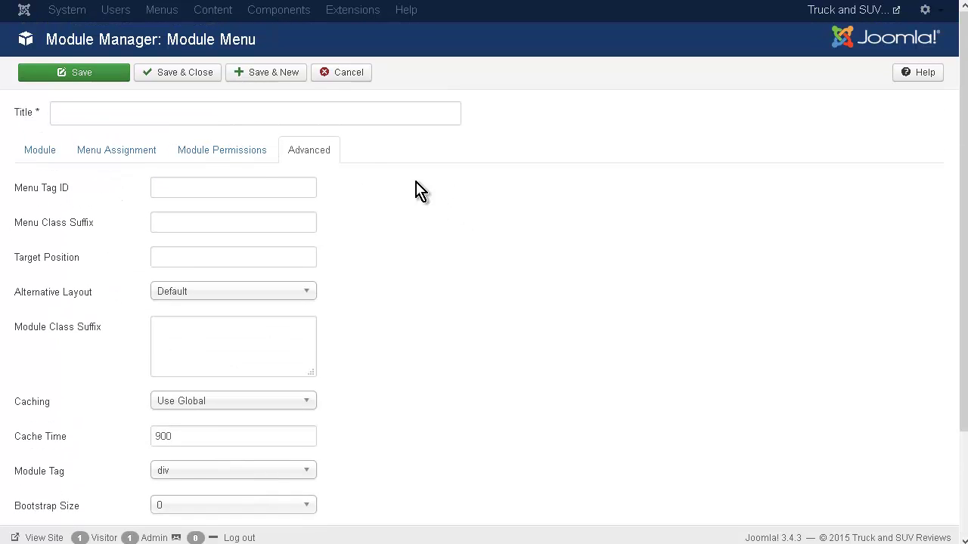
# Step: Title the menu module "Articles" and save and close it
pyautogui.click(211, 79)
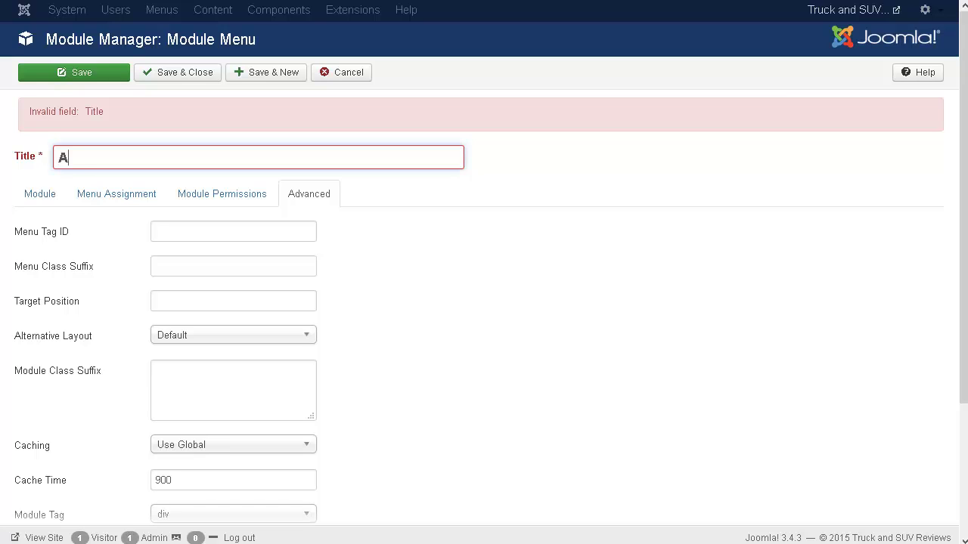
pyautogui.write('rticles')
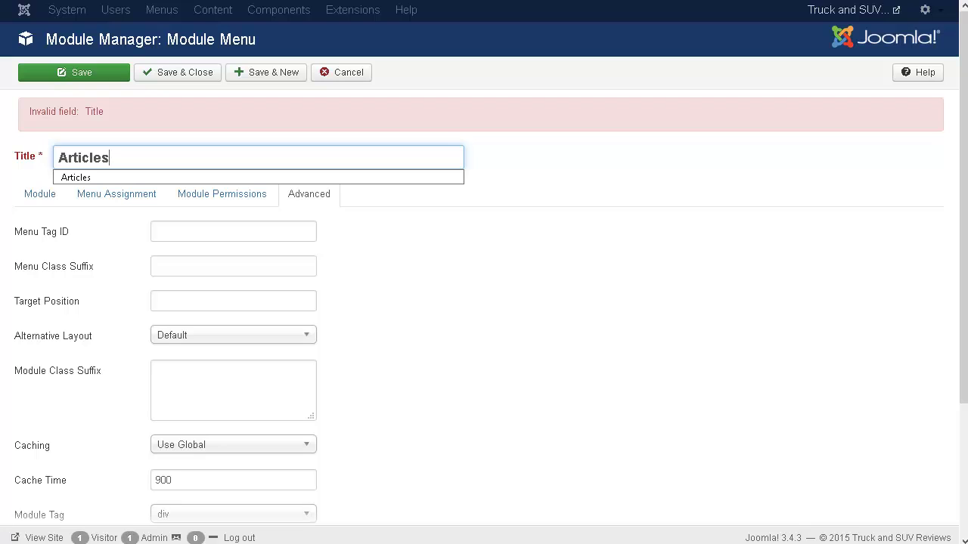
pyautogui.click(788, 277)
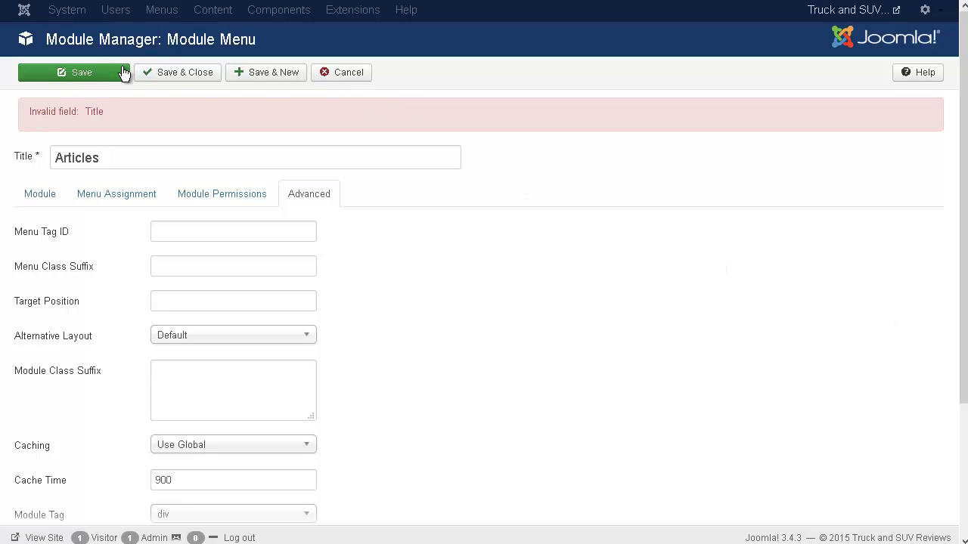
pyautogui.click(177, 72)
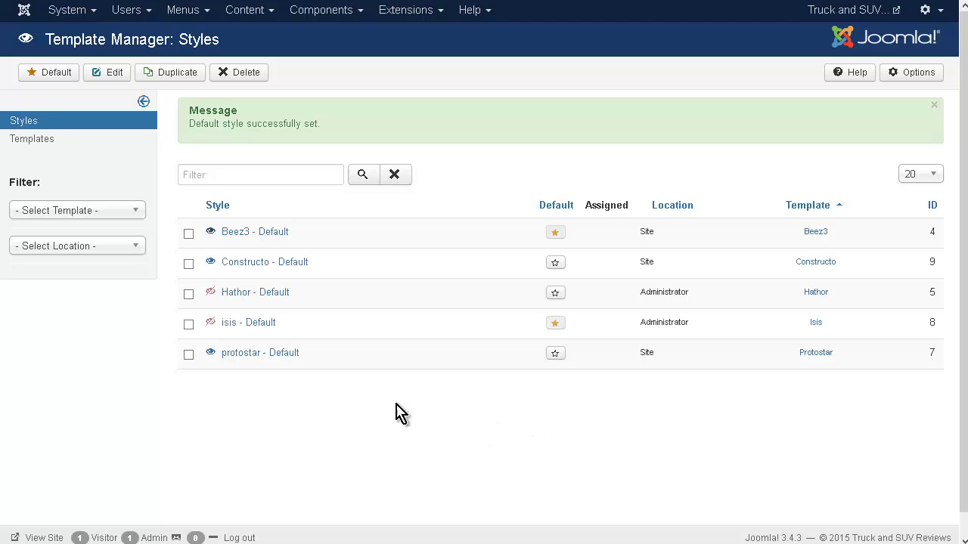
# Step: Preview the Beez3 default style, set the Articles module's position to Unused [position-5], and save and close the module
pyautogui.click(211, 234)
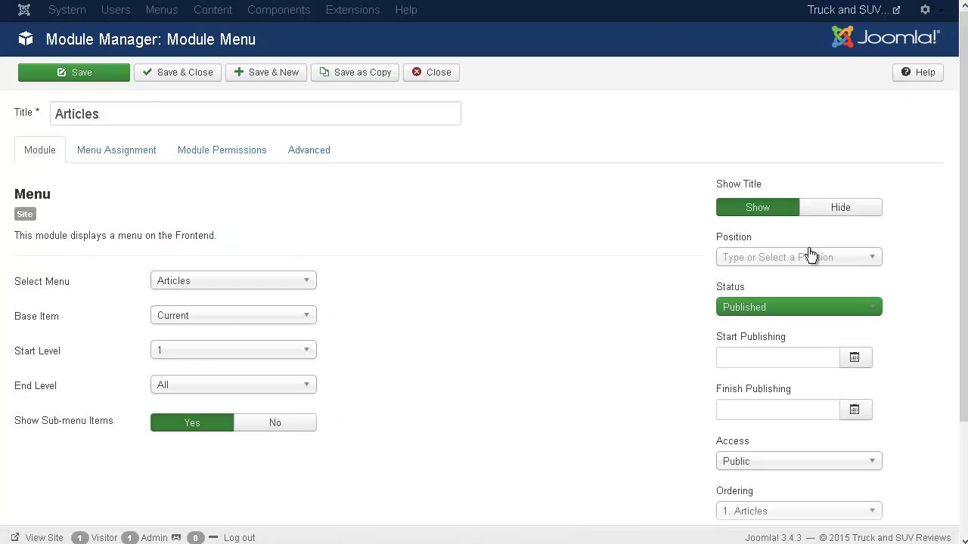
pyautogui.click(875, 258)
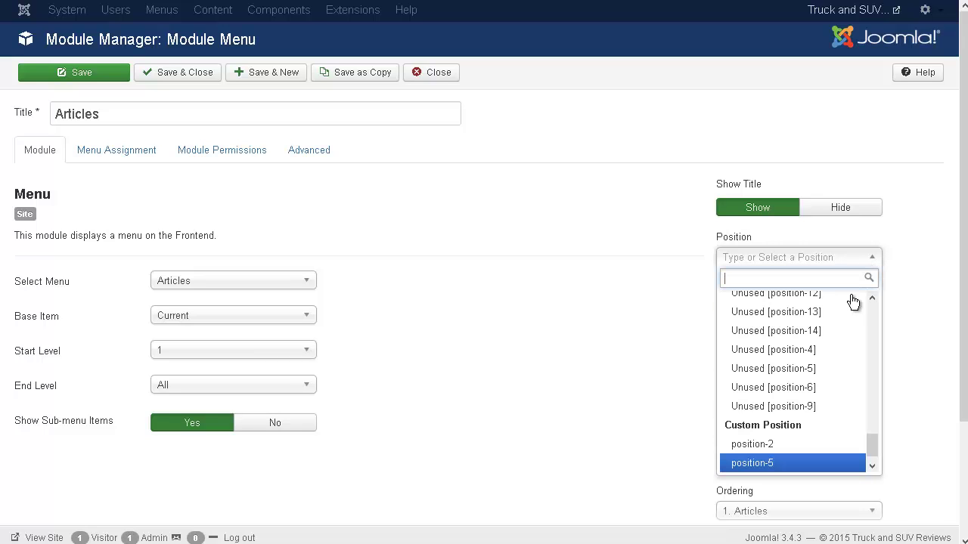
pyautogui.scroll(10, 828, 304)
pyautogui.scroll(-10, 794, 311)
pyautogui.scroll(6, 819, 339)
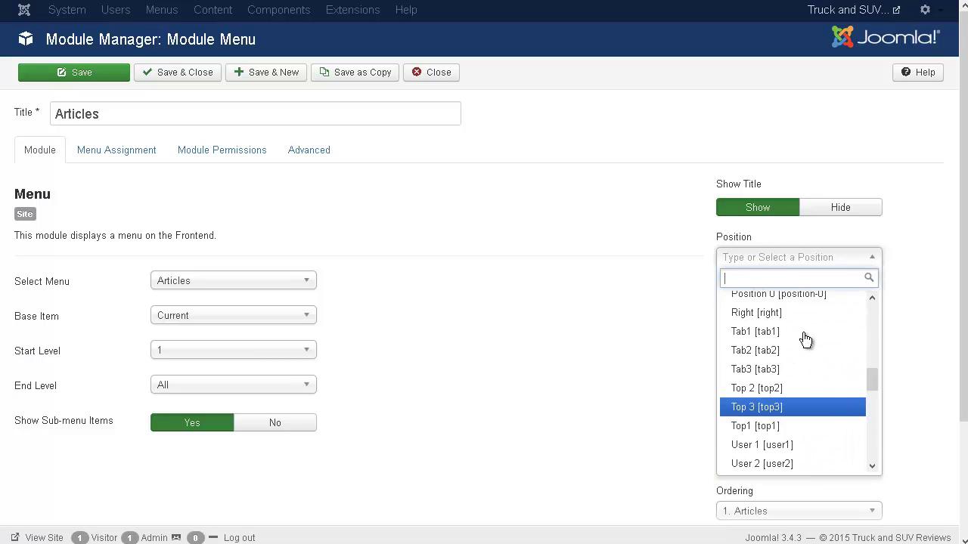
pyautogui.scroll(10, 805, 340)
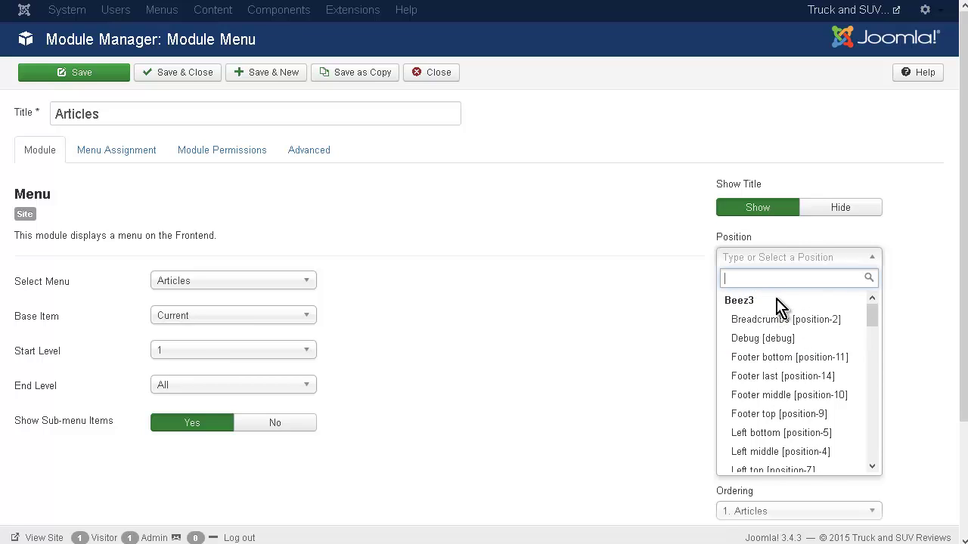
pyautogui.scroll(-1, 815, 403)
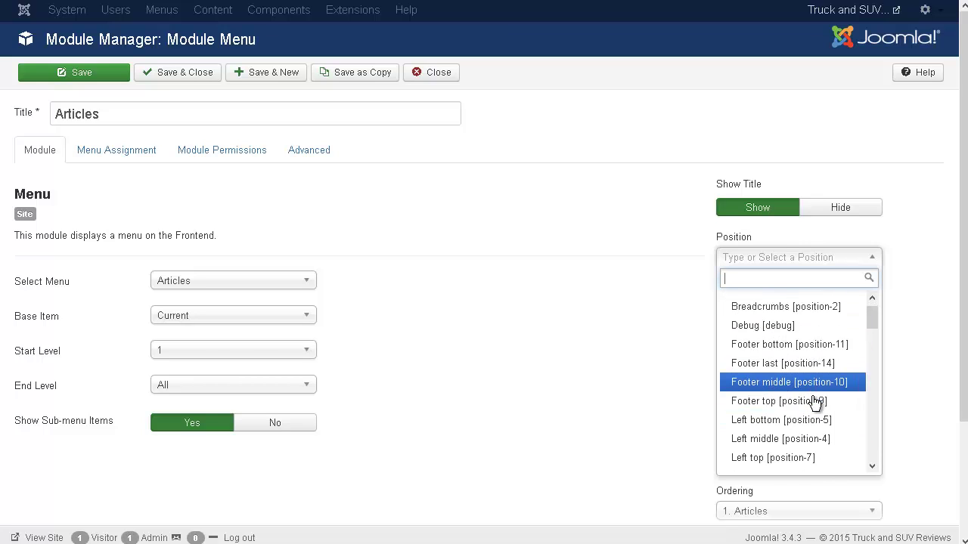
pyautogui.scroll(-1, 815, 403)
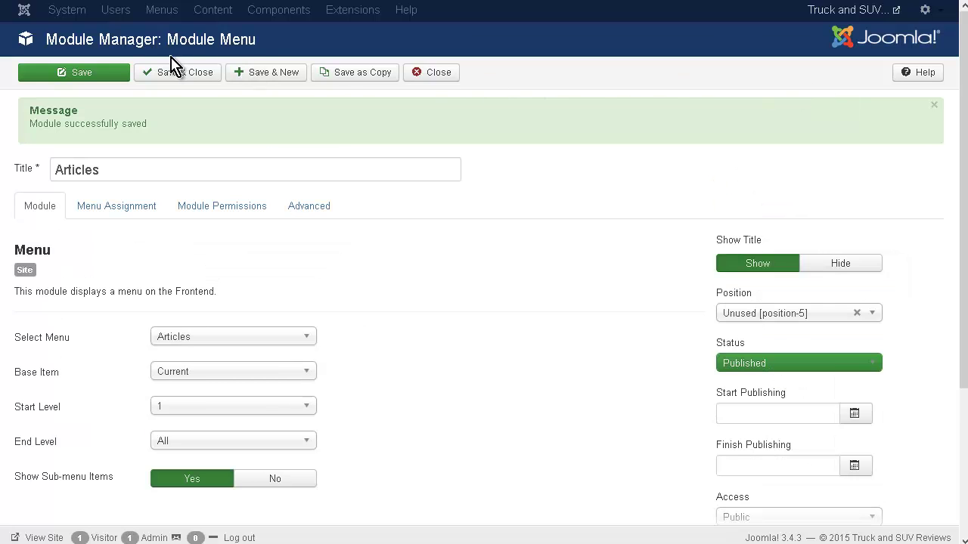
pyautogui.click(167, 76)
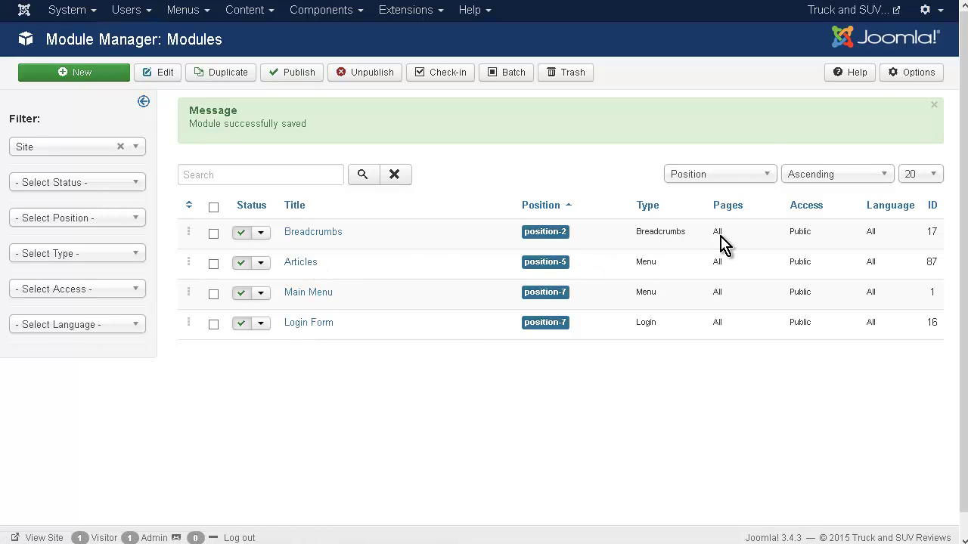
# Step: View the live site, check where the Articles module is placed on the home page, and return to the administrator
pyautogui.click(849, 11)
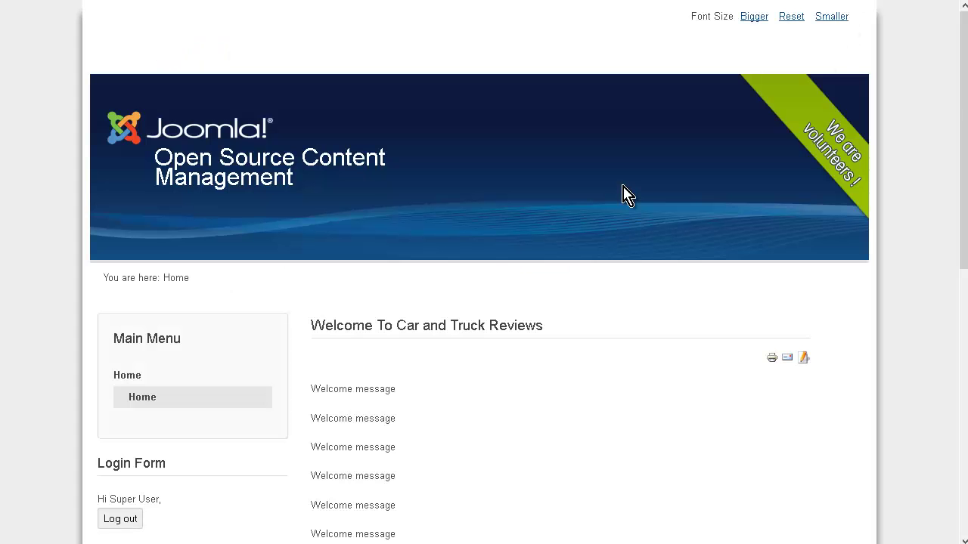
pyautogui.scroll(-5, 622, 194)
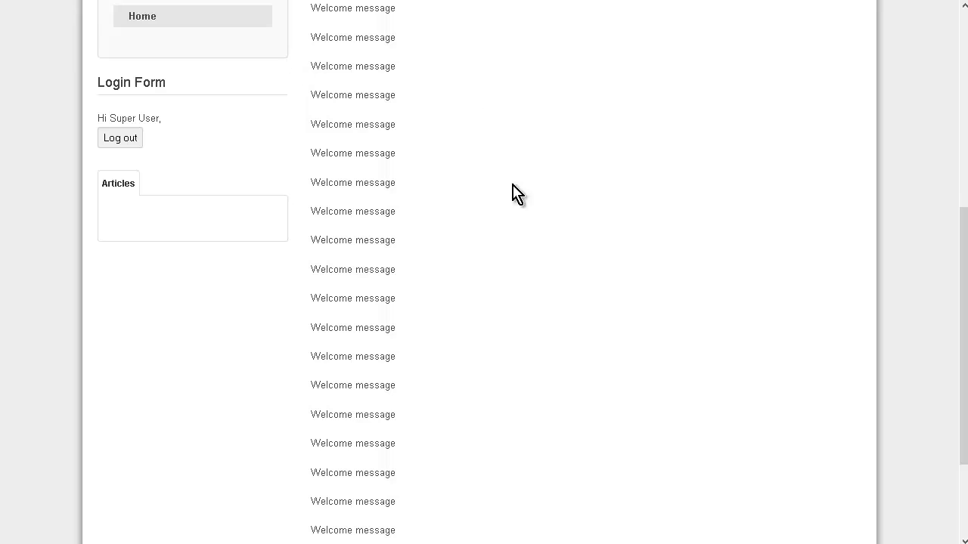
pyautogui.scroll(1, 237, 231)
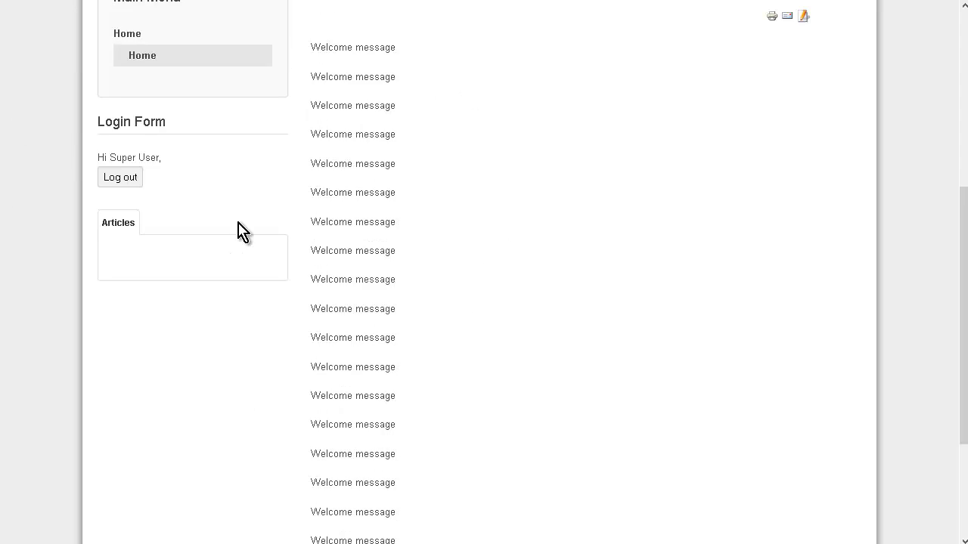
pyautogui.scroll(5, 238, 232)
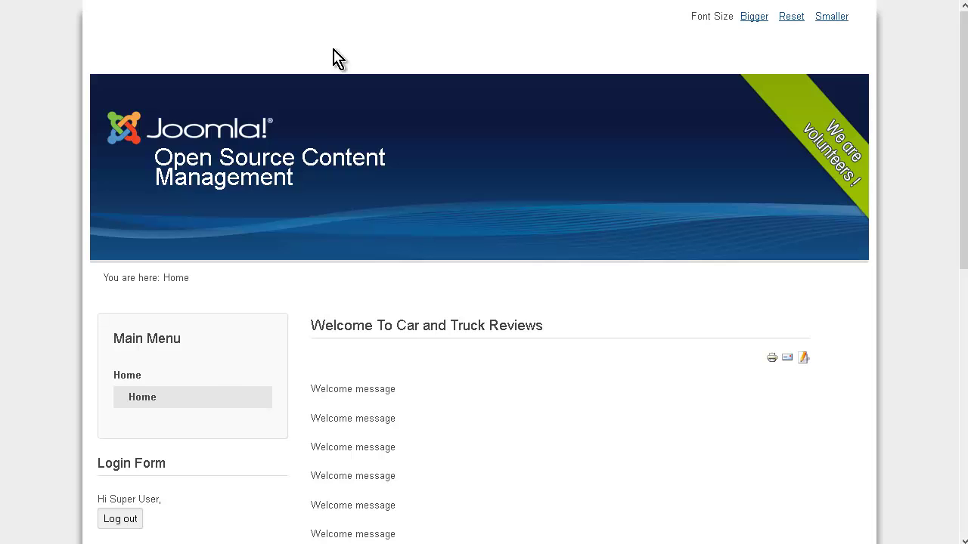
pyautogui.hotkey('ctrl', 'Tab')
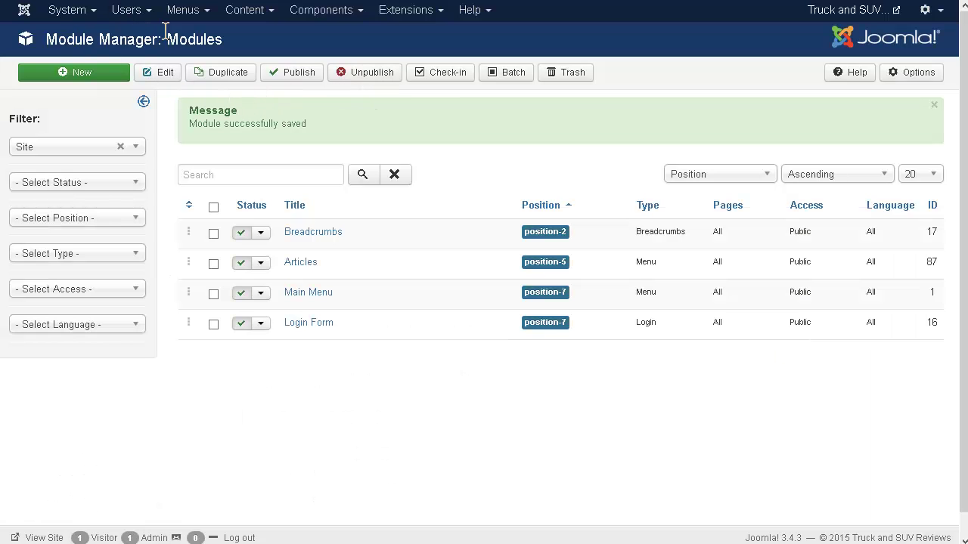
# Step: Add a List All Categories menu item to the Articles menu, with Root as its top level category and the title "Categories"
pyautogui.click(198, 13)
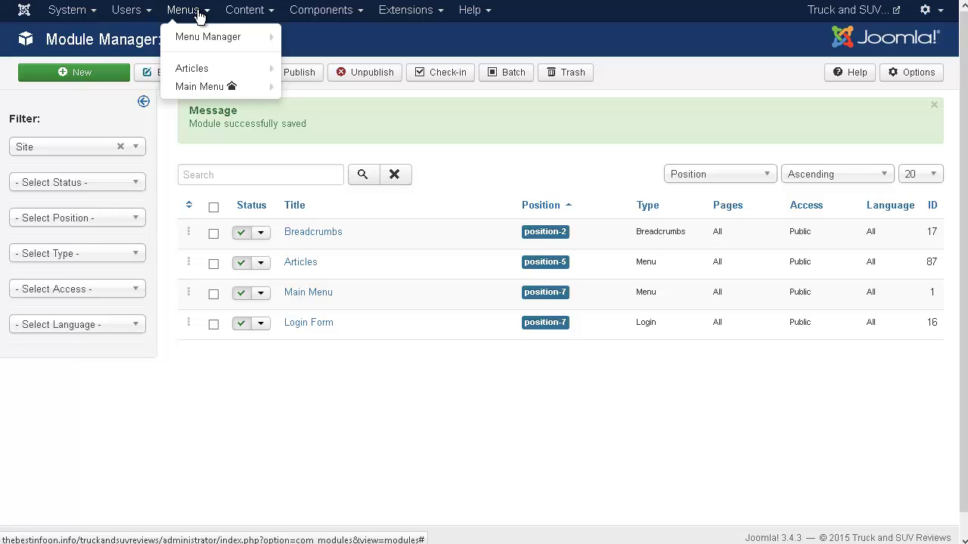
pyautogui.moveTo(216, 72)
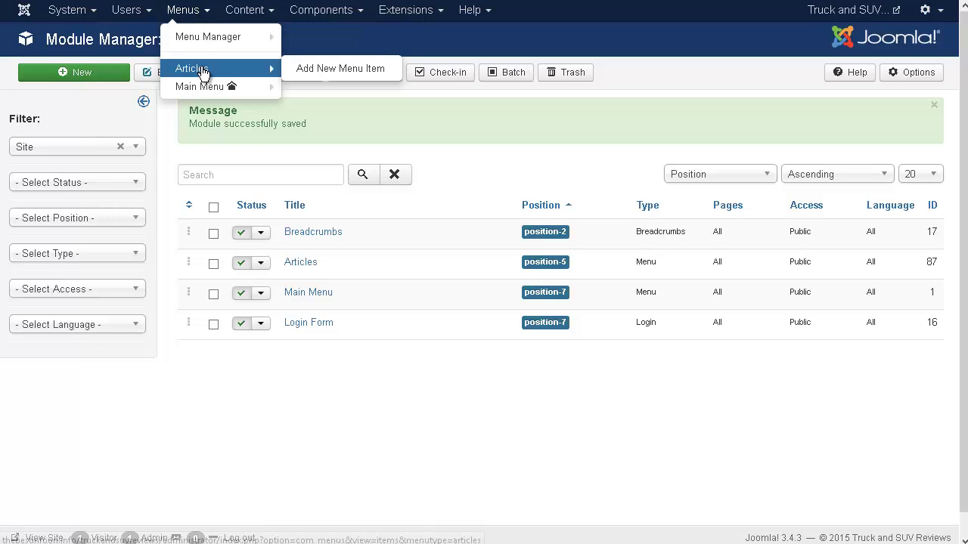
pyautogui.click(368, 80)
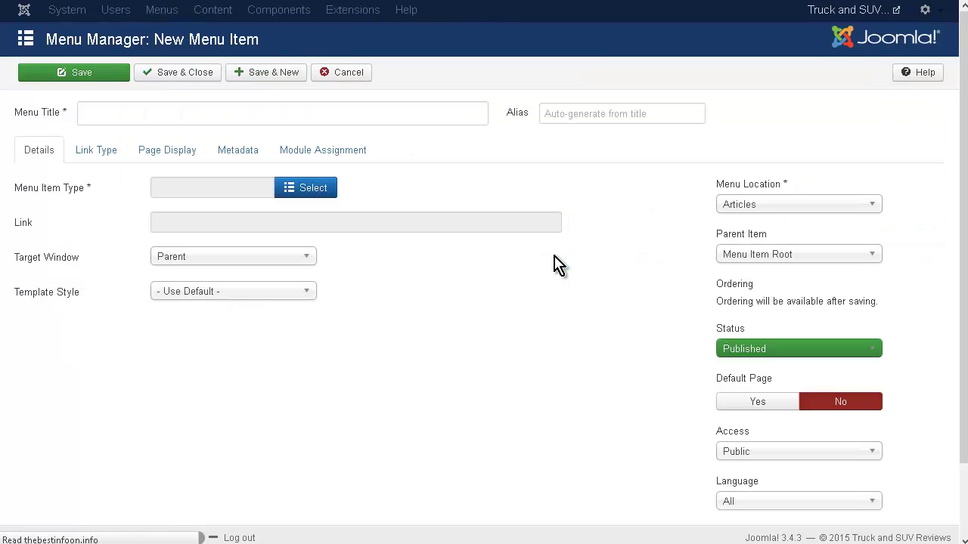
pyautogui.click(324, 201)
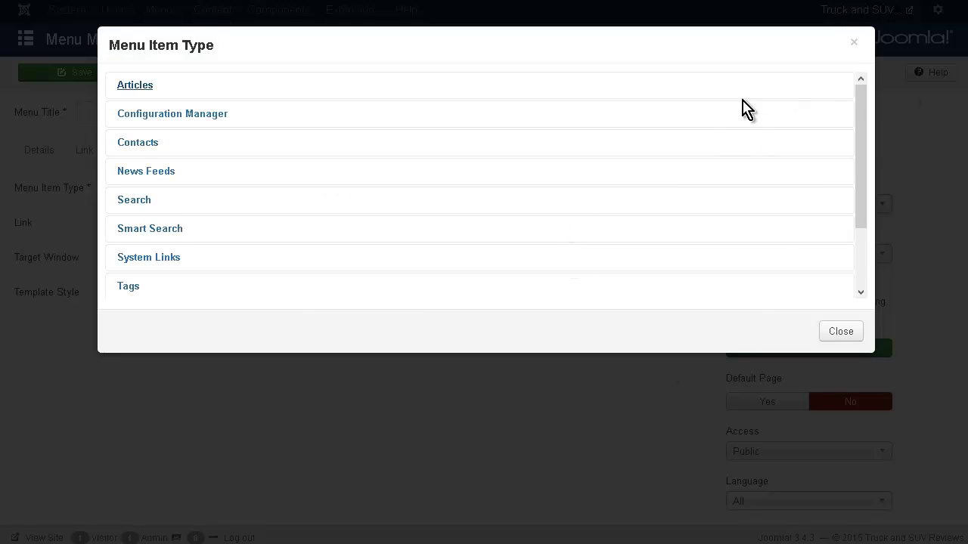
pyautogui.click(141, 86)
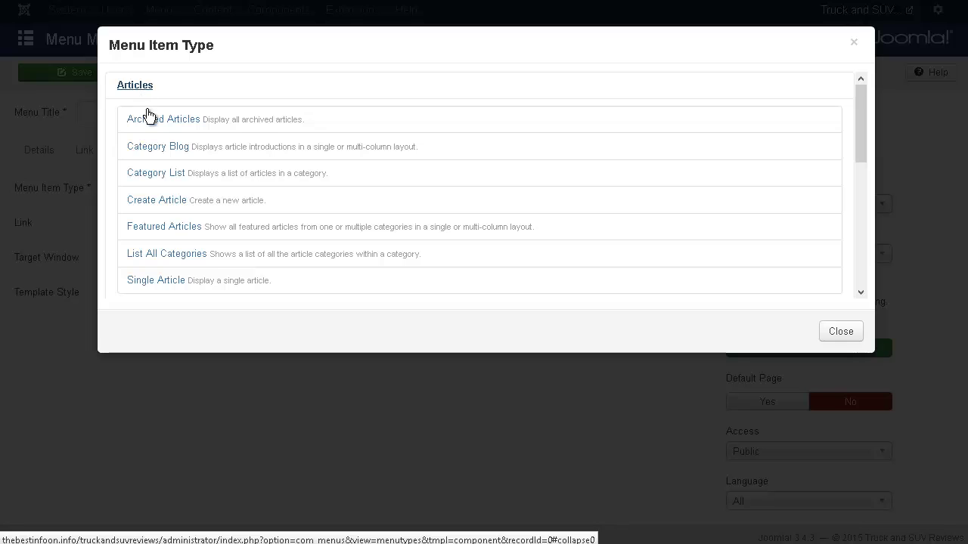
pyautogui.click(193, 254)
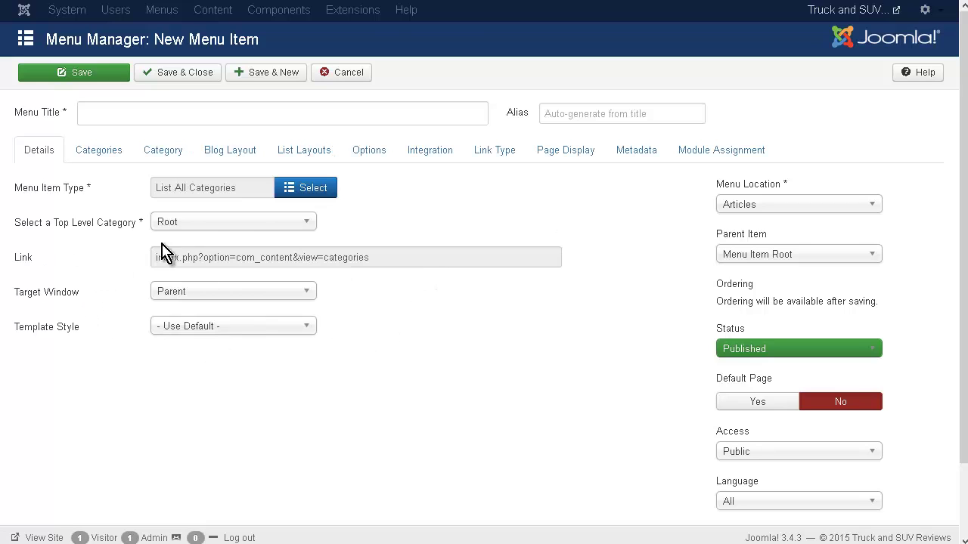
pyautogui.click(306, 225)
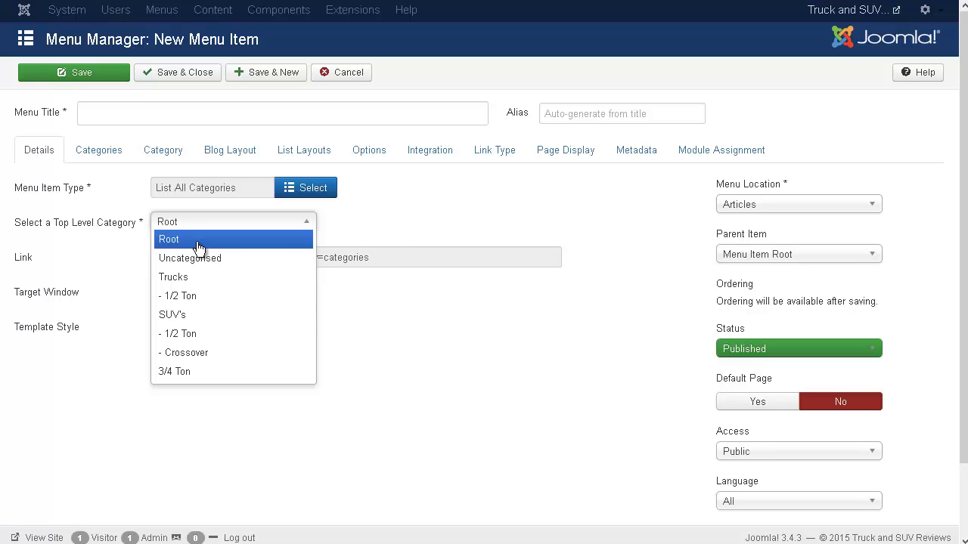
pyautogui.click(387, 245)
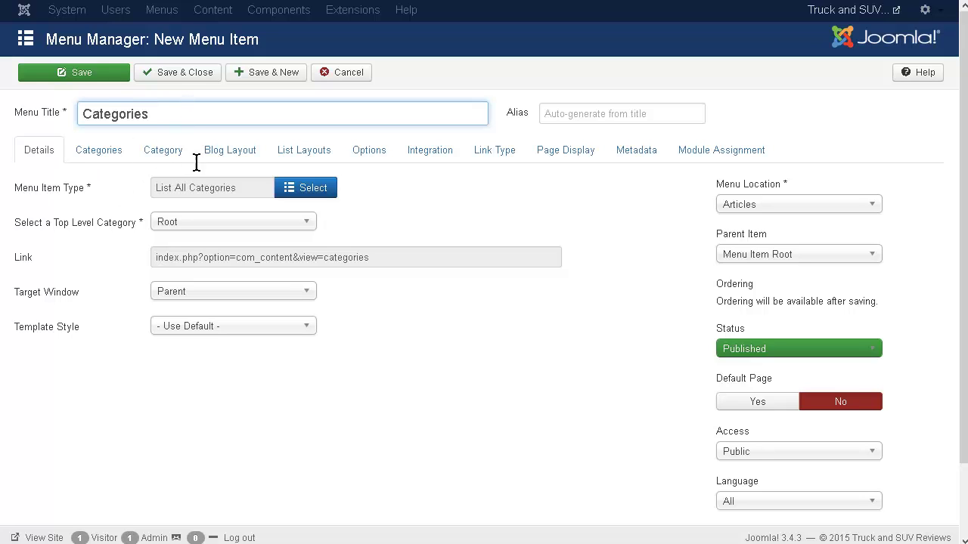
# Step: Review the Categories, Category and Blog Layout options of the new Categories menu item, and save and close it
pyautogui.click(98, 159)
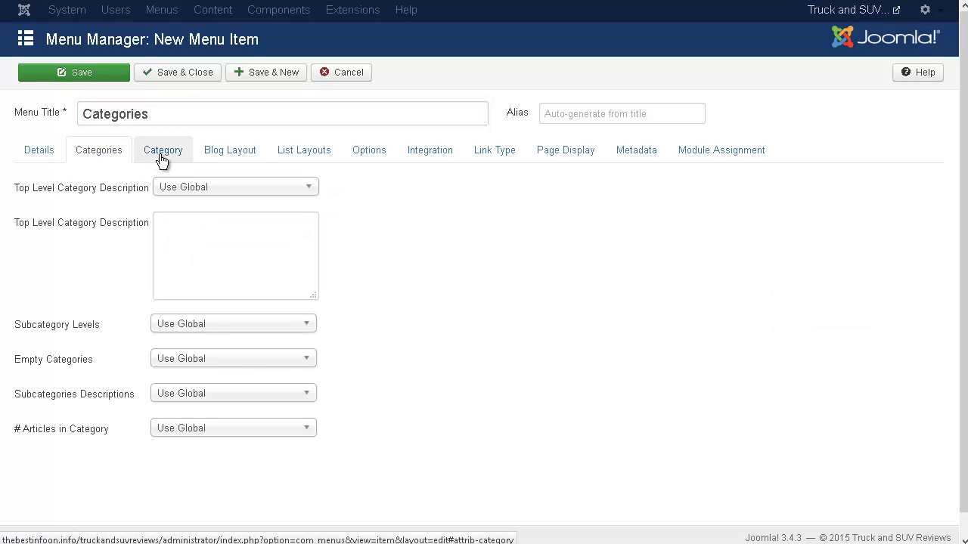
pyautogui.click(184, 162)
pyautogui.click(217, 163)
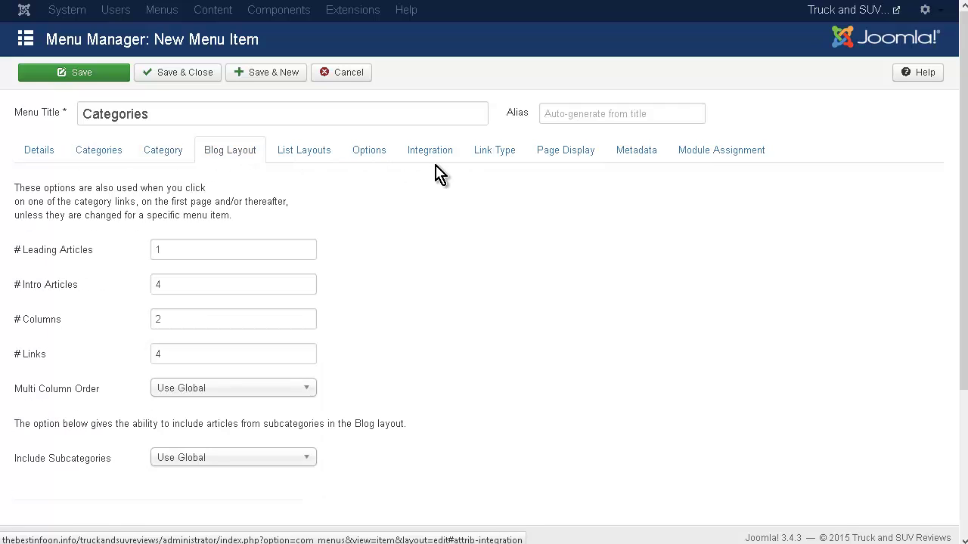
pyautogui.click(36, 156)
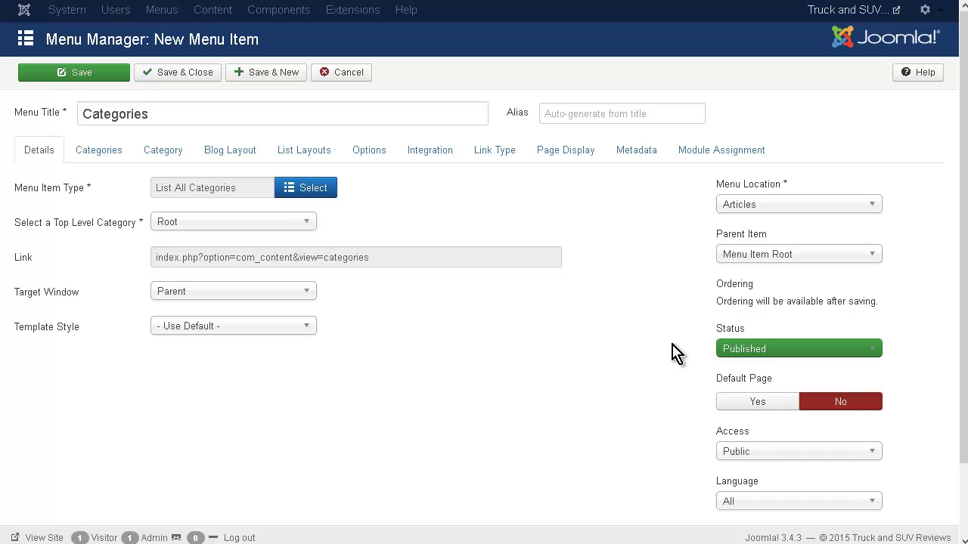
pyautogui.click(175, 76)
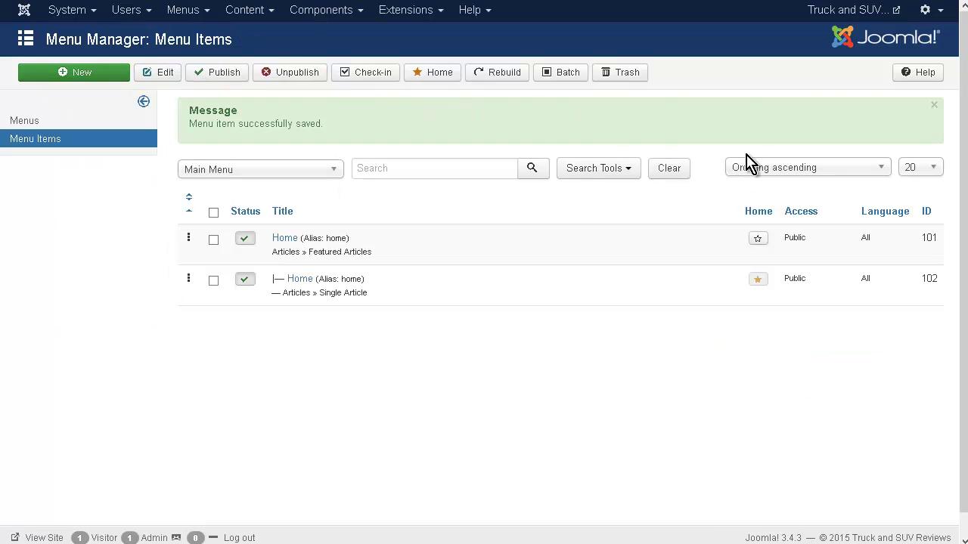
# Step: View the live site, open Categories from the Articles menu, and examine the category list
pyautogui.click(813, 10)
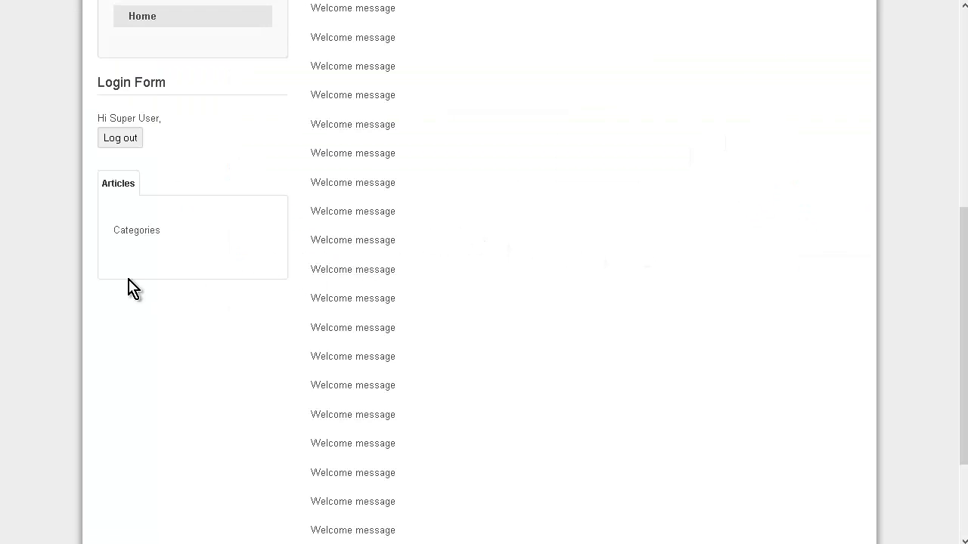
pyautogui.click(138, 230)
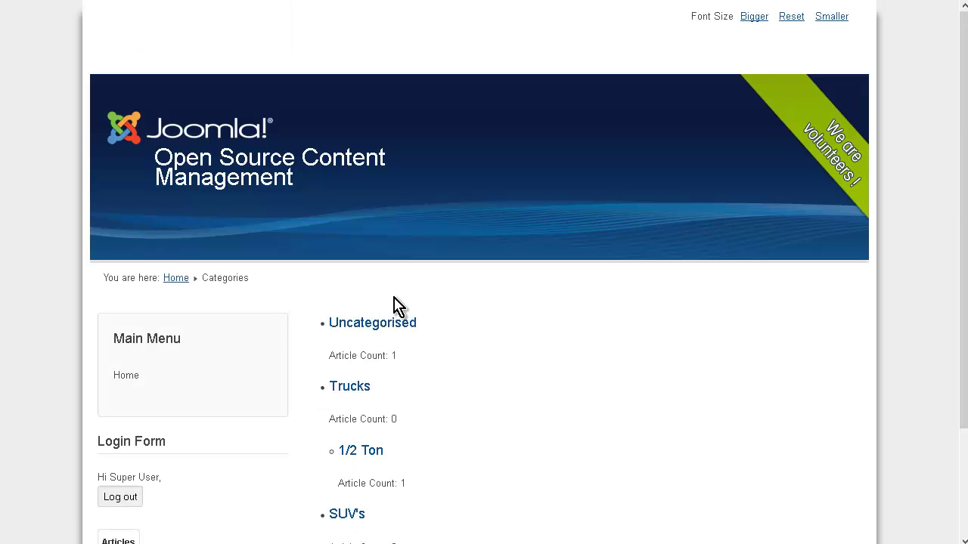
pyautogui.scroll(-3, 371, 390)
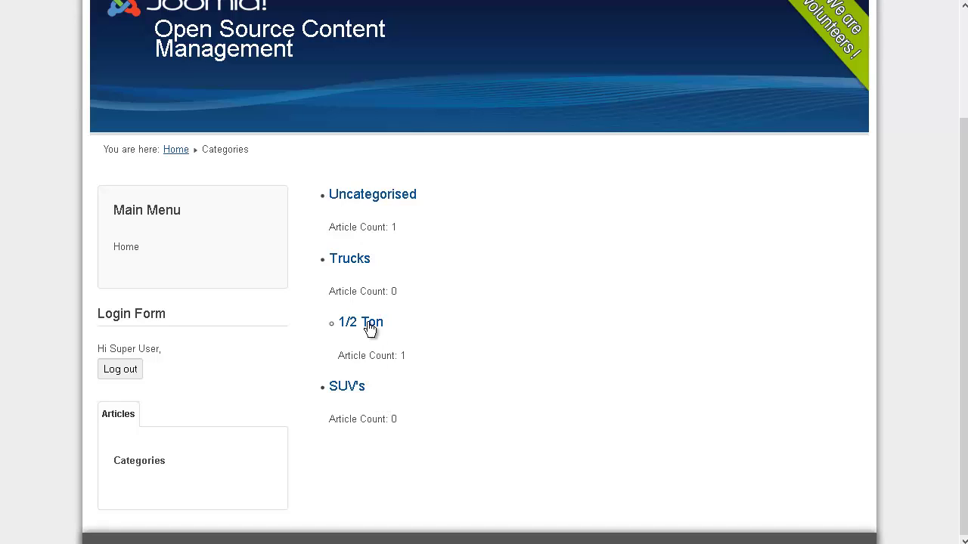
pyautogui.scroll(3, 374, 318)
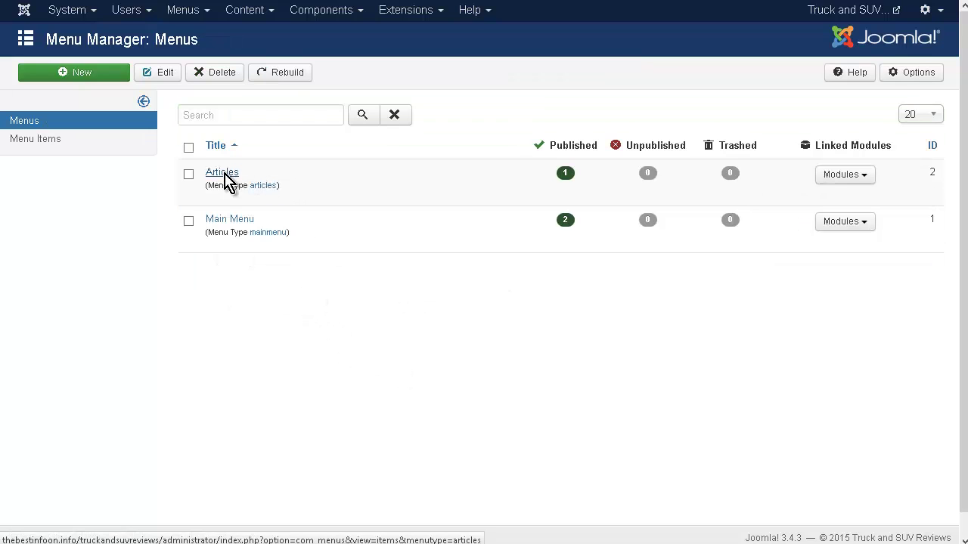
# Step: Change the Categories item in the Articles menu to the Single Article type, showing the article "2015 Chevrolet Silverado 1500"
pyautogui.click(226, 179)
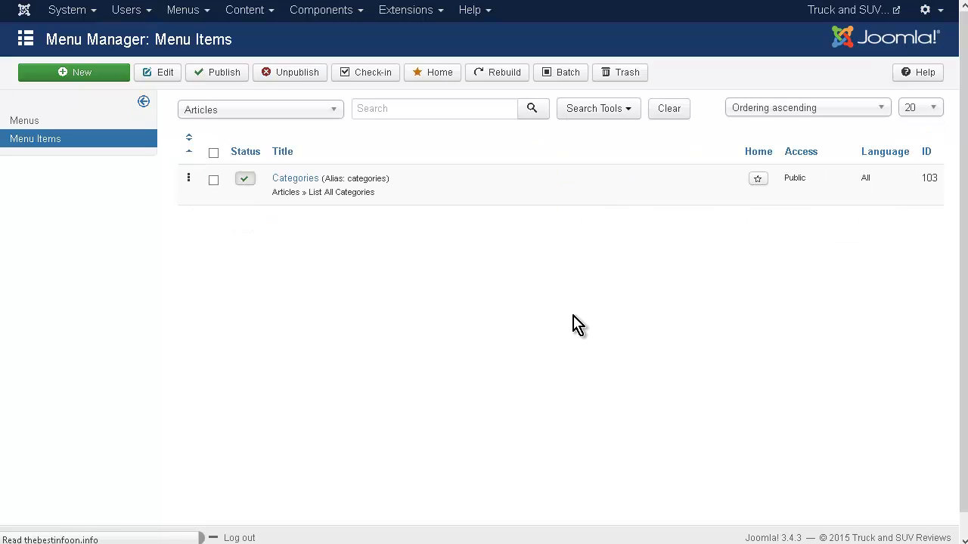
pyautogui.click(298, 182)
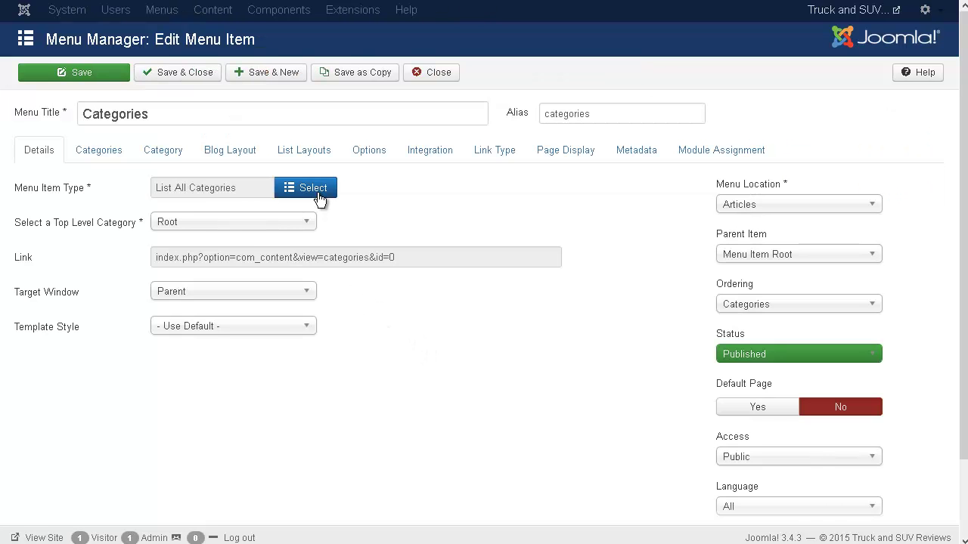
pyautogui.click(318, 195)
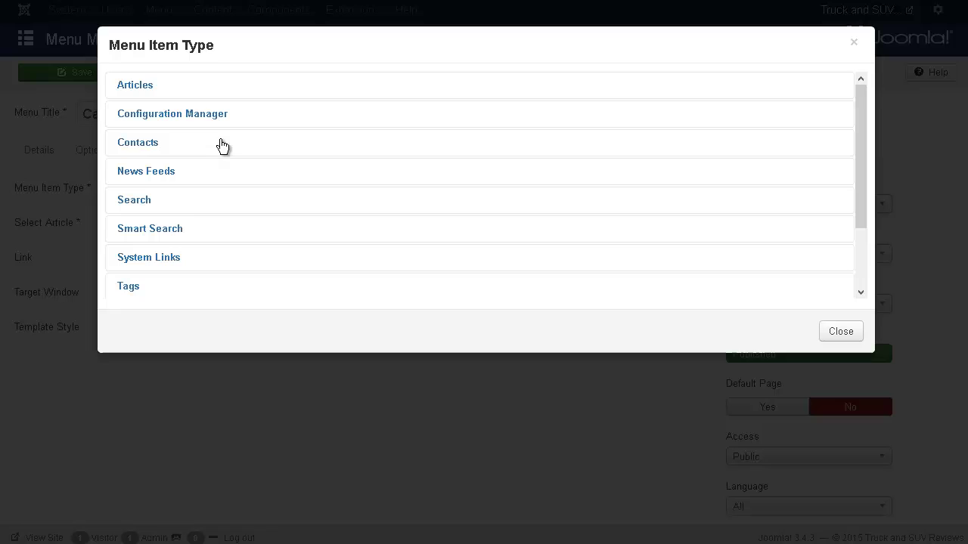
pyautogui.click(143, 86)
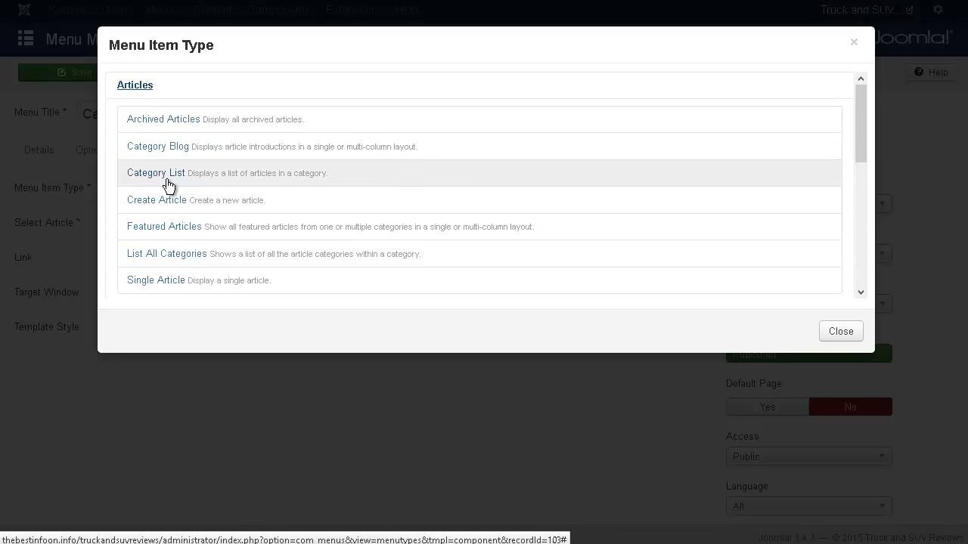
pyautogui.scroll(-3, 168, 185)
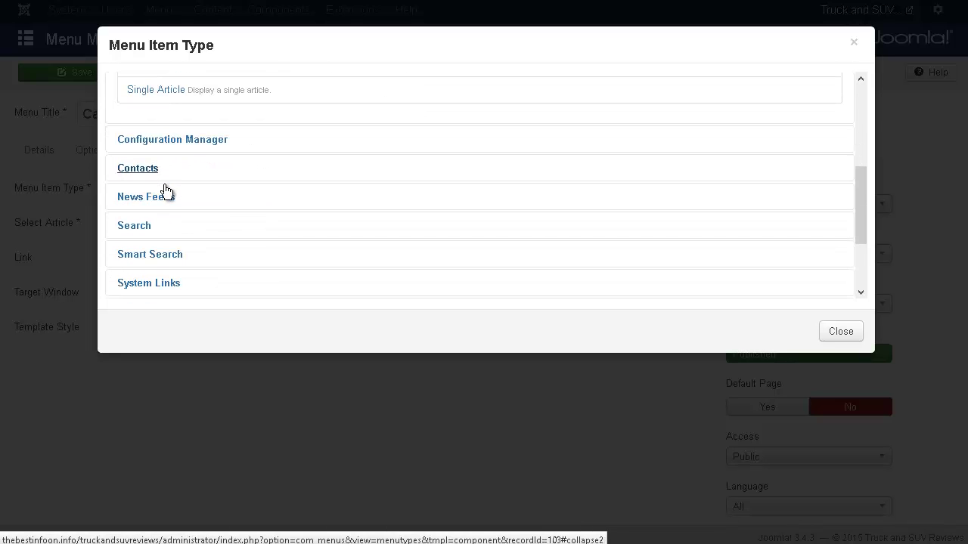
pyautogui.click(173, 97)
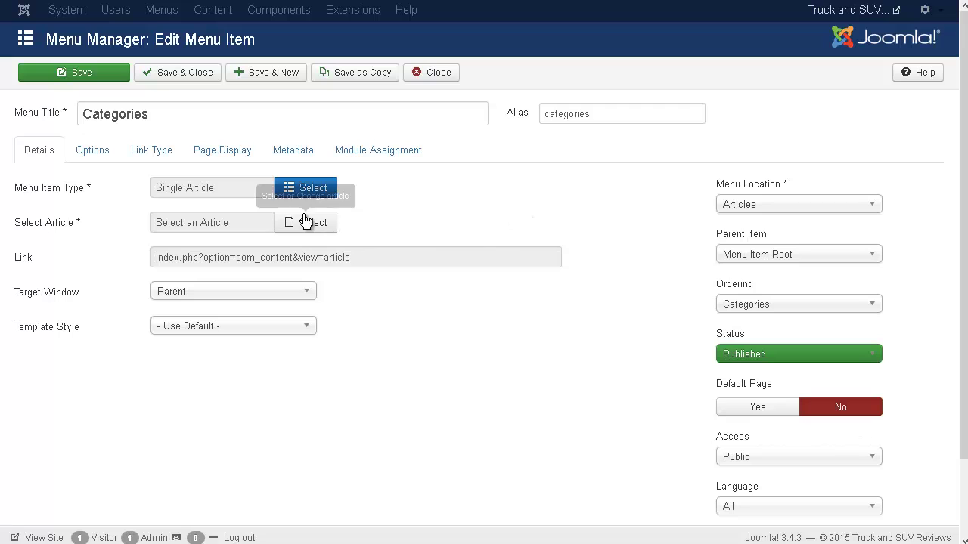
pyautogui.click(293, 233)
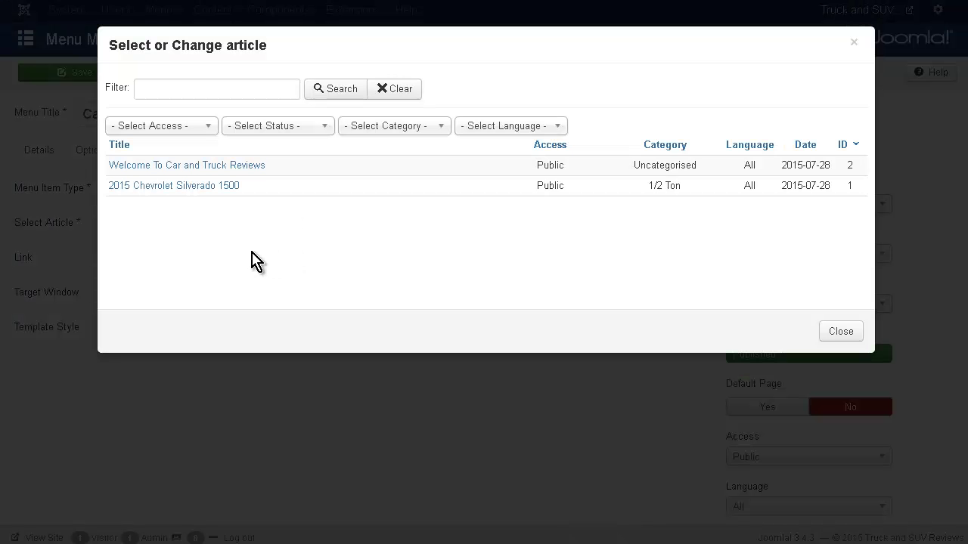
pyautogui.click(171, 188)
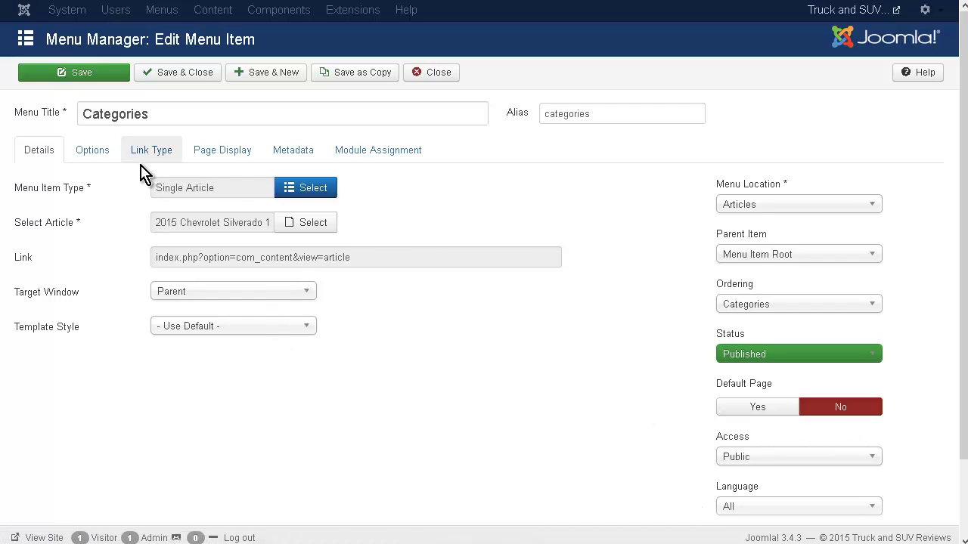
# Step: Hide the author and the create, modify and publish dates, set Link Author to No, and save and close the menu item
pyautogui.click(101, 155)
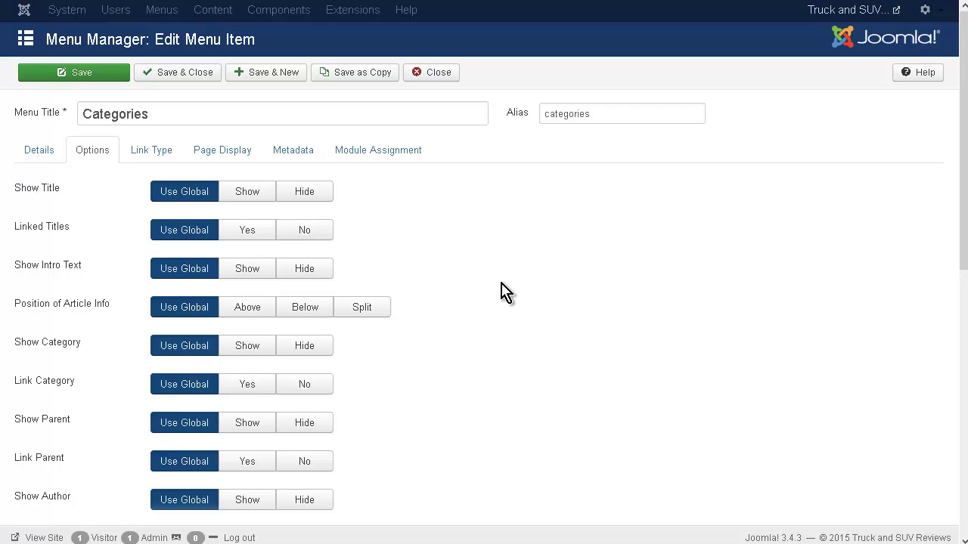
pyautogui.scroll(-5, 506, 292)
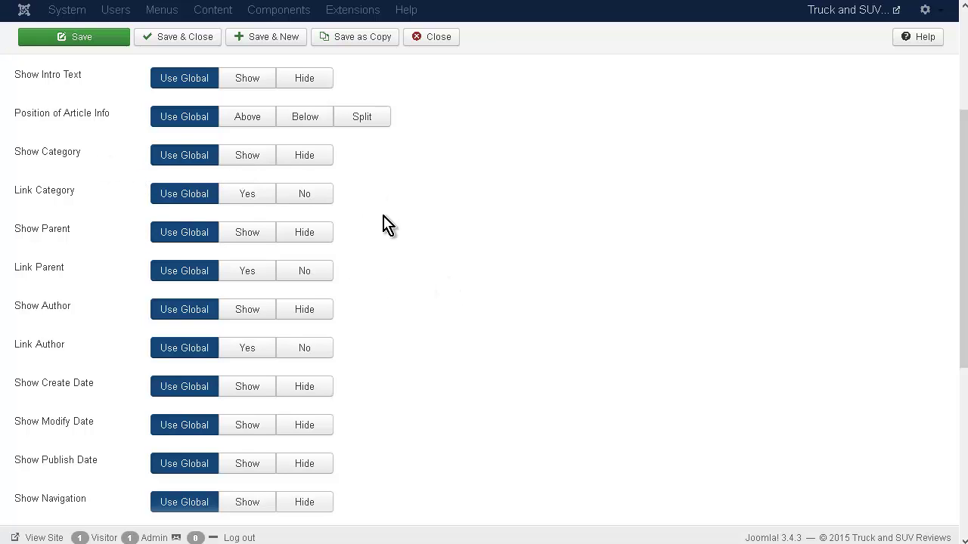
pyautogui.scroll(-3, 384, 225)
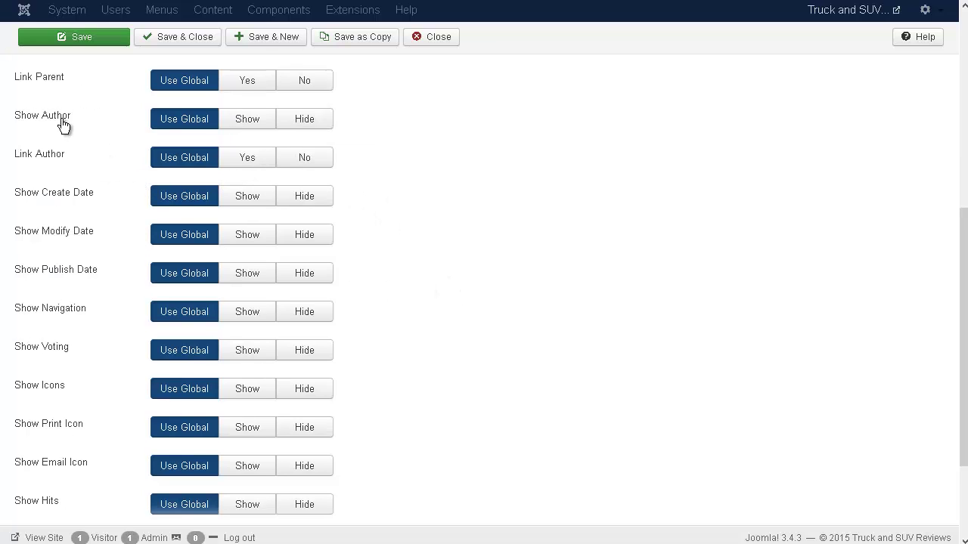
pyautogui.click(313, 123)
pyautogui.click(321, 162)
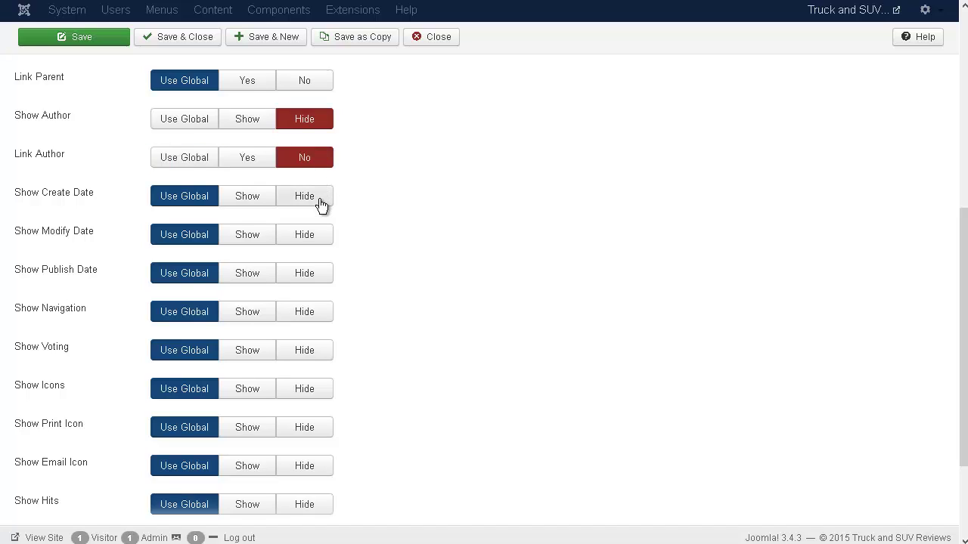
pyautogui.click(320, 200)
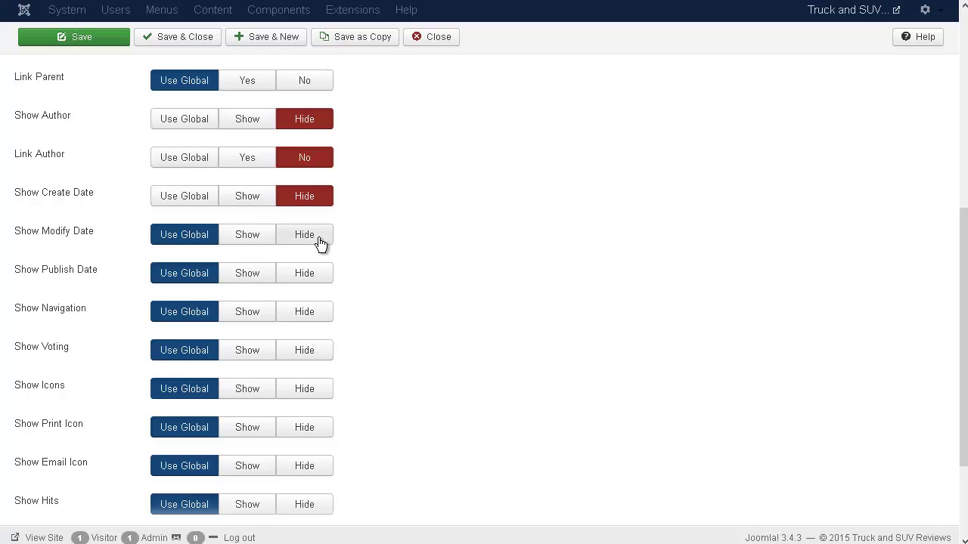
pyautogui.click(321, 241)
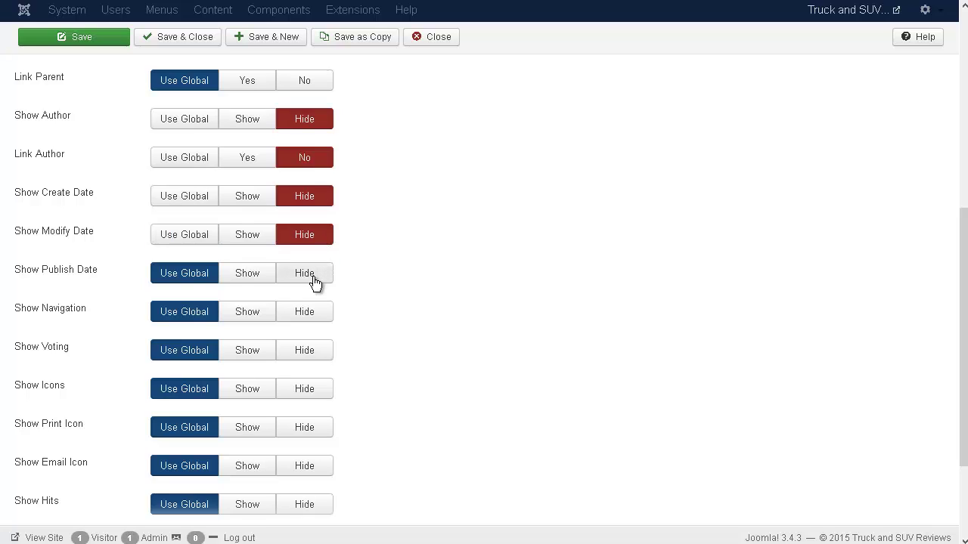
pyautogui.click(313, 282)
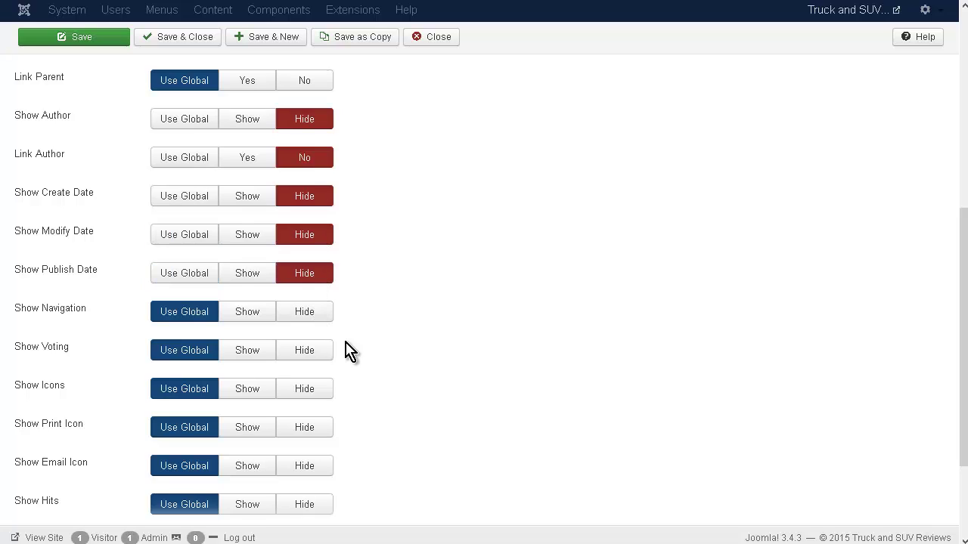
pyautogui.scroll(5, 406, 310)
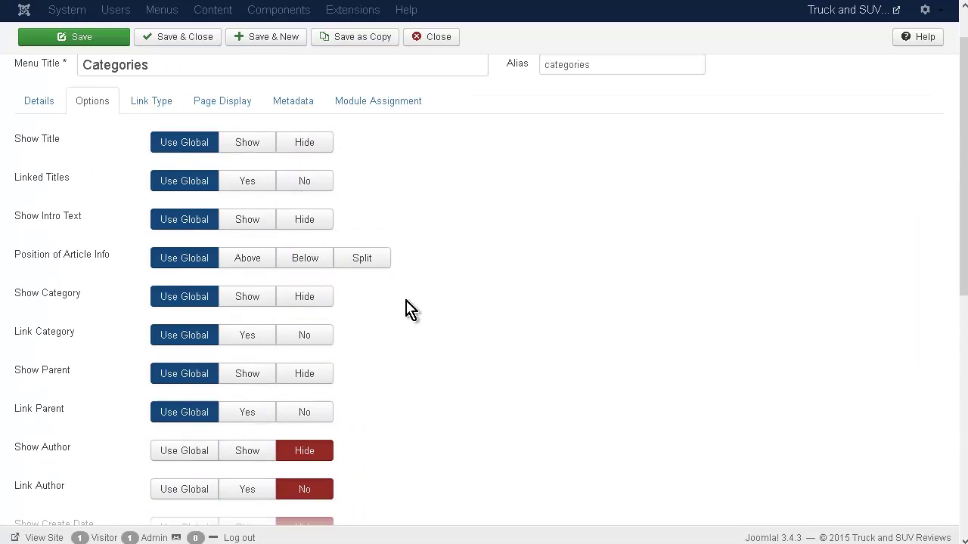
pyautogui.click(167, 79)
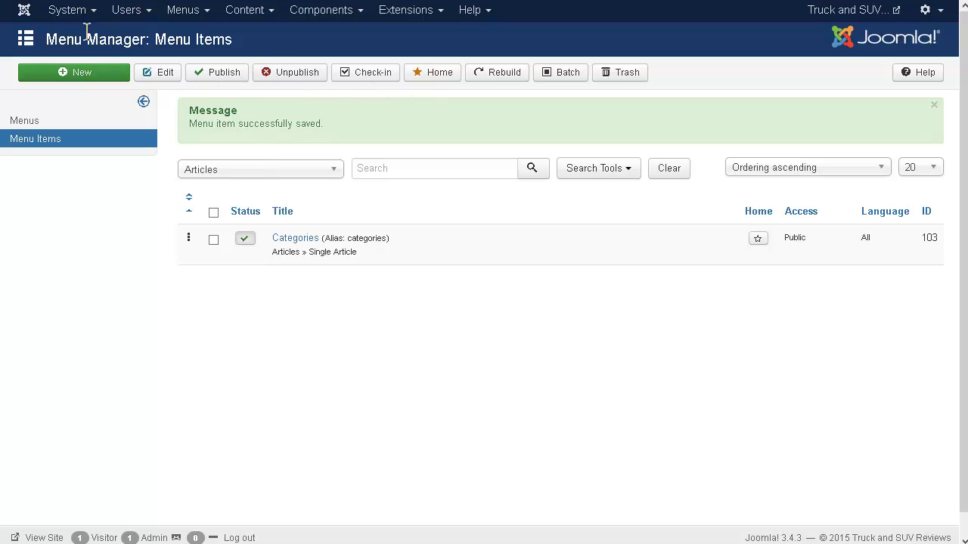
# Step: Retitle the Categories menu item "2015 Chevrolet Silverado 1500" and save and close it
pyautogui.click(316, 239)
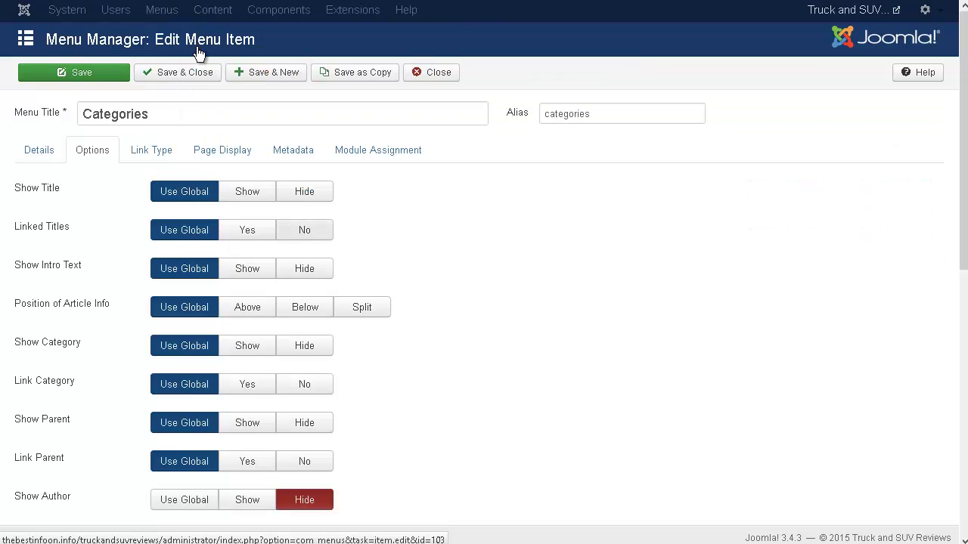
pyautogui.doubleClick(161, 112)
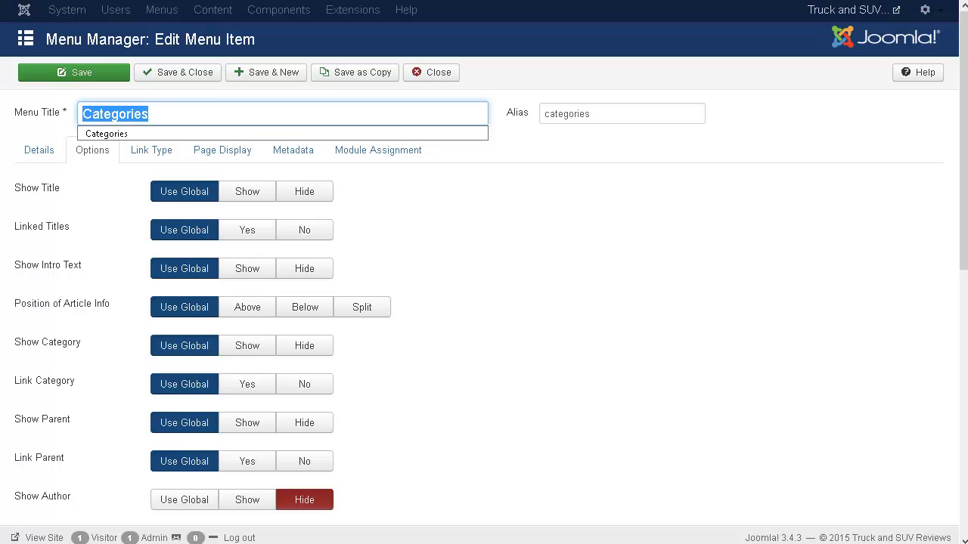
pyautogui.write('2015')
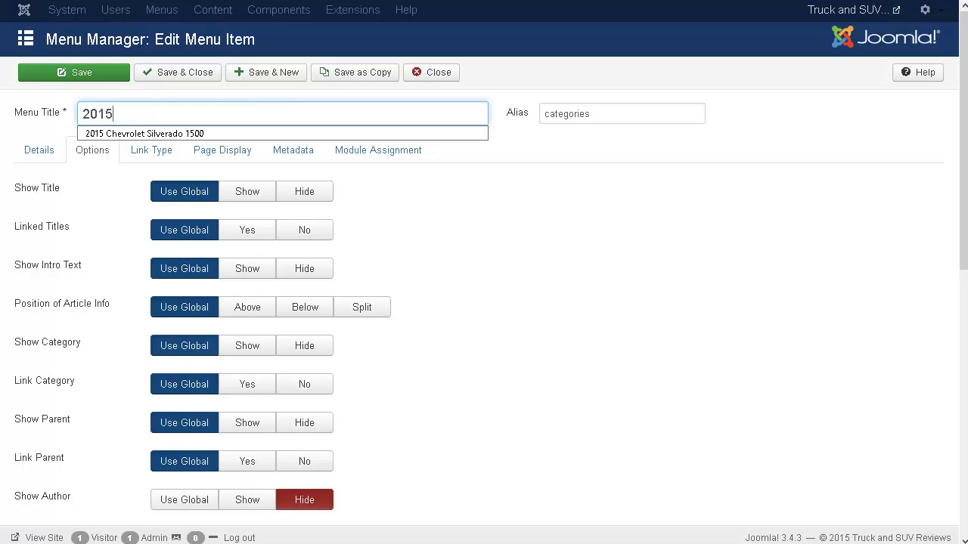
pyautogui.press('Down')
pyautogui.press('Return')
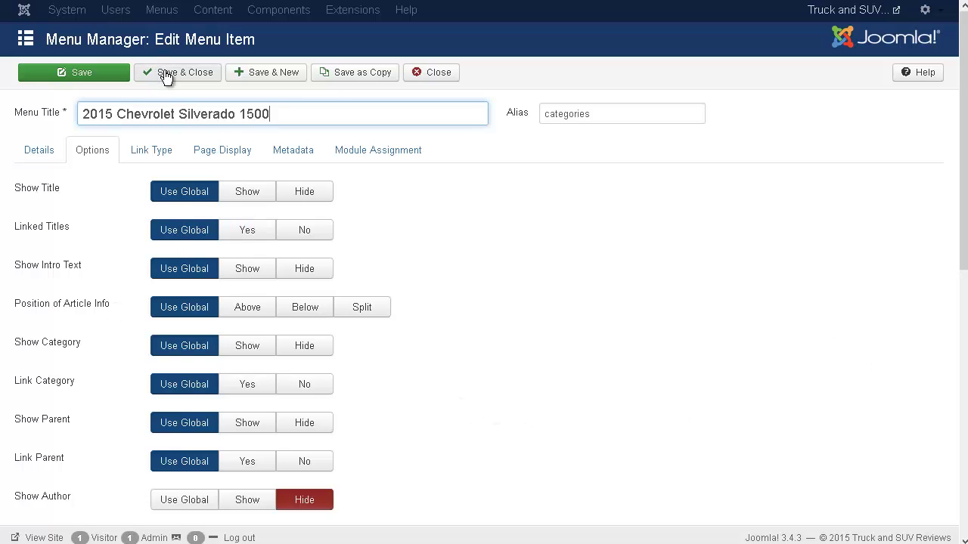
pyautogui.click(206, 92)
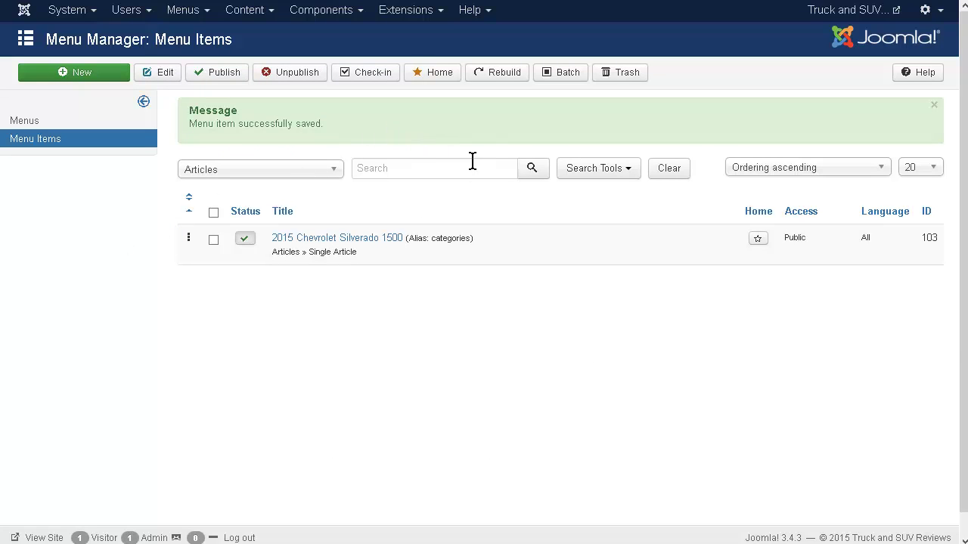
# Step: View the live site, open 2015 Chevrolet Silverado 1500 from the Articles menu, and check how the article is displayed
pyautogui.click(859, 14)
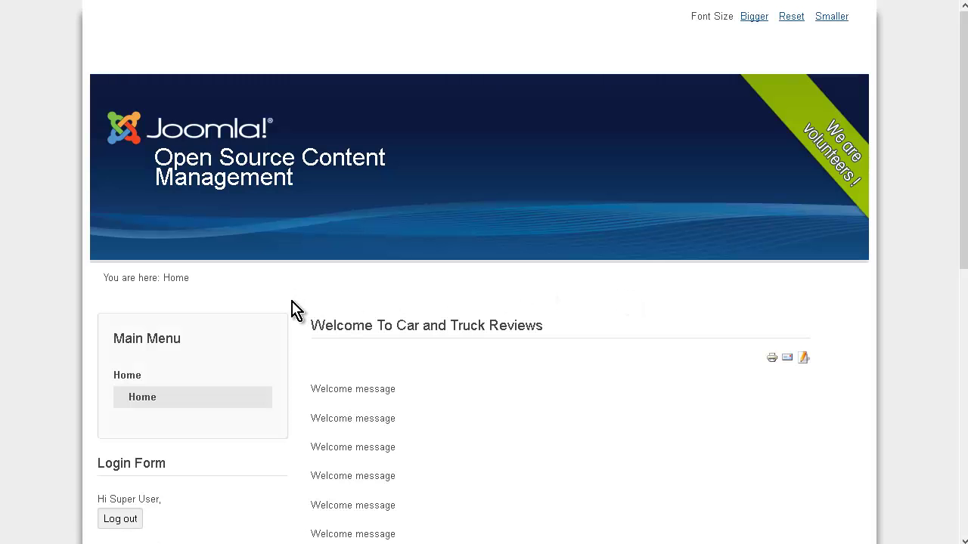
pyautogui.scroll(-4, 294, 309)
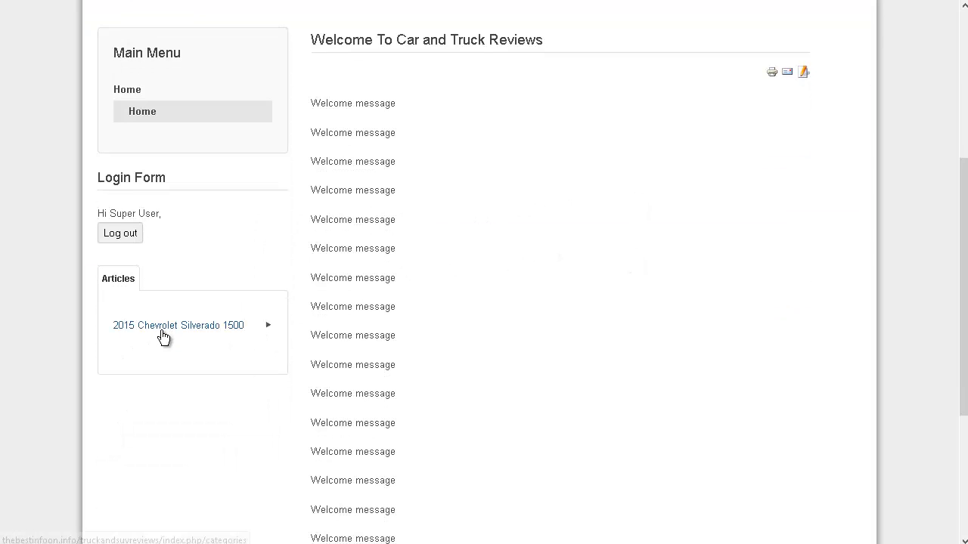
pyautogui.click(165, 331)
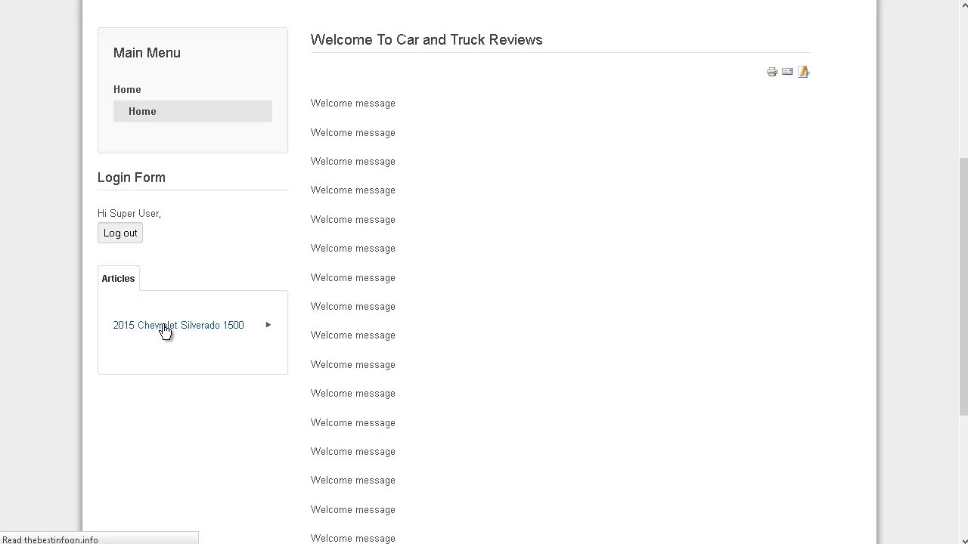
pyautogui.scroll(-1, 373, 346)
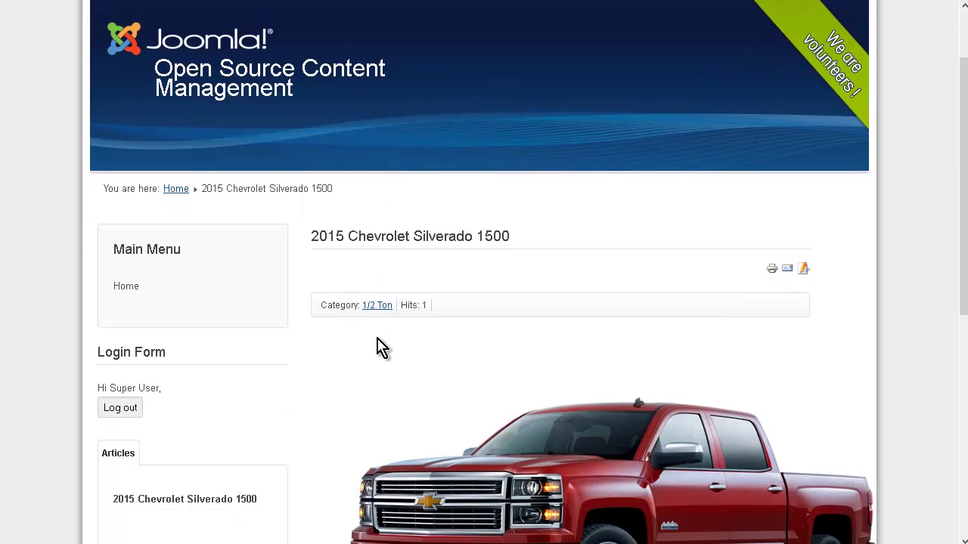
pyautogui.scroll(-1, 382, 347)
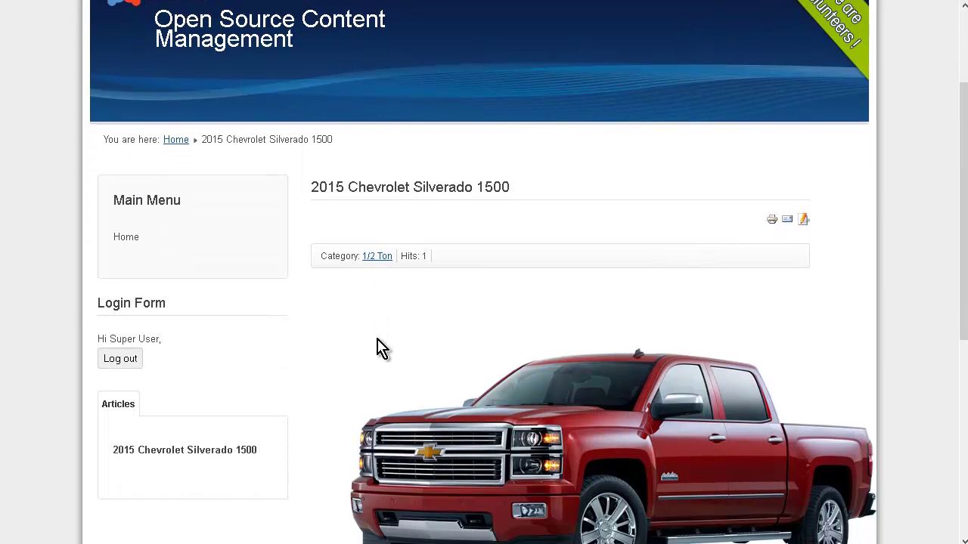
# Step: Look through the 2015 Chevrolet Silverado 1500 article on the live site, from its heading and photo to the review text
pyautogui.scroll(-1, 486, 310)
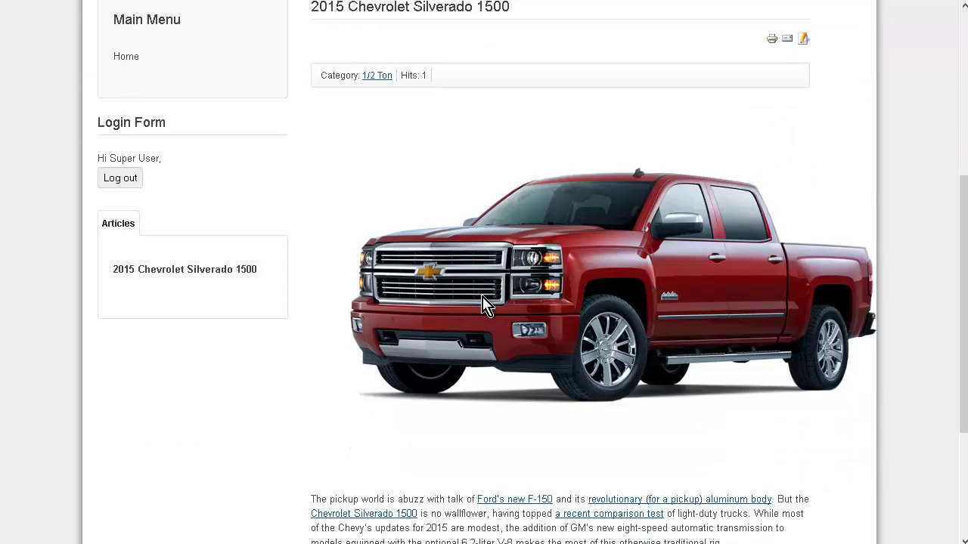
pyautogui.scroll(2, 486, 305)
pyautogui.scroll(-4, 523, 288)
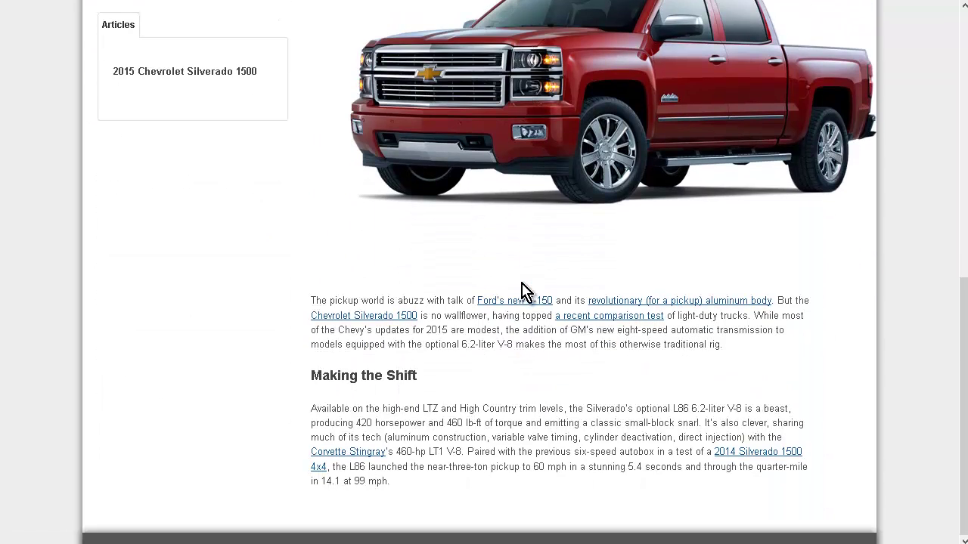
pyautogui.scroll(6, 522, 307)
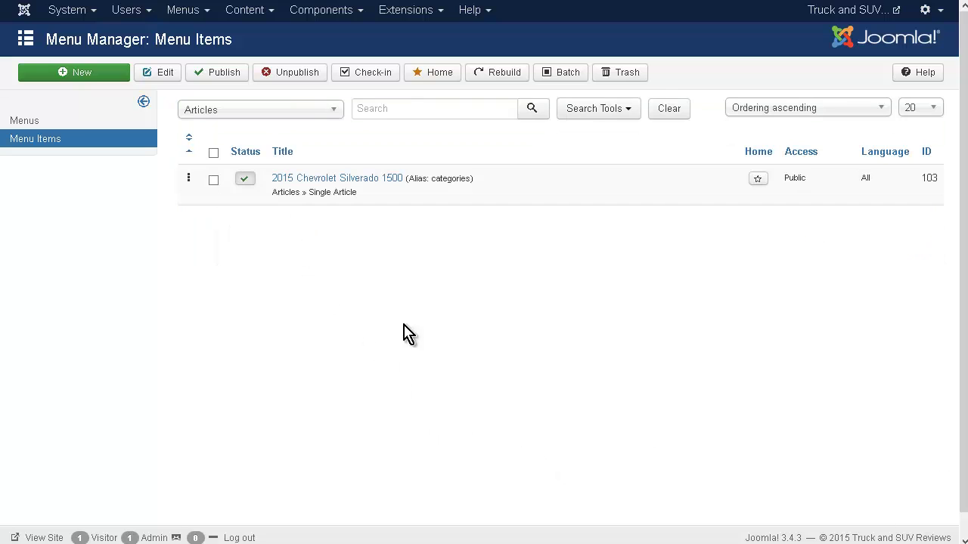
# Step: Start a new menu item in the Articles menu and set its type to Single Article
pyautogui.click(86, 74)
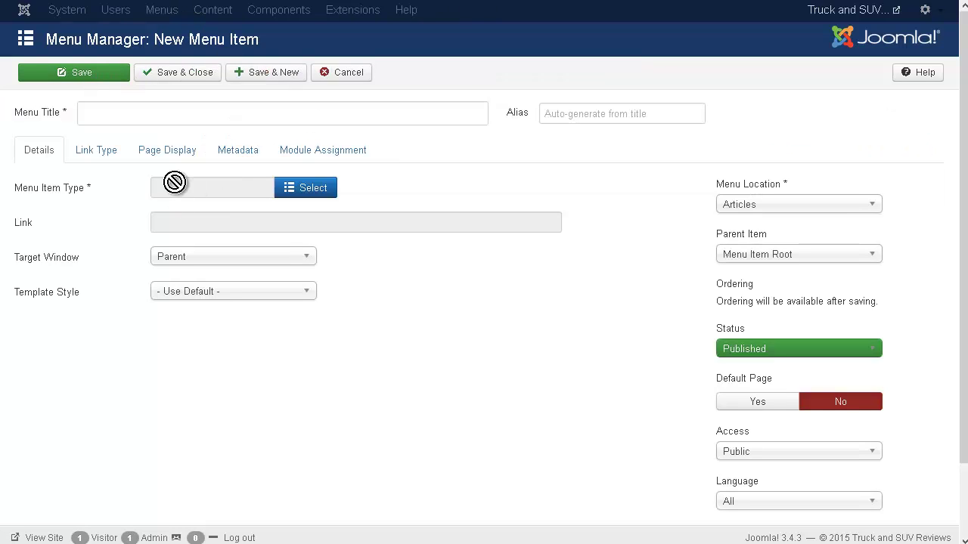
pyautogui.click(295, 190)
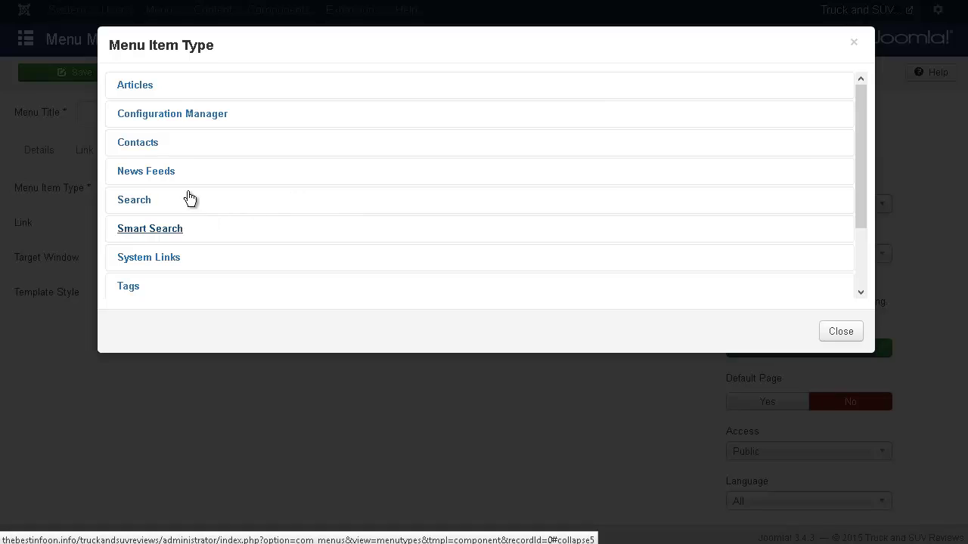
pyautogui.click(151, 95)
pyautogui.scroll(-5, 201, 209)
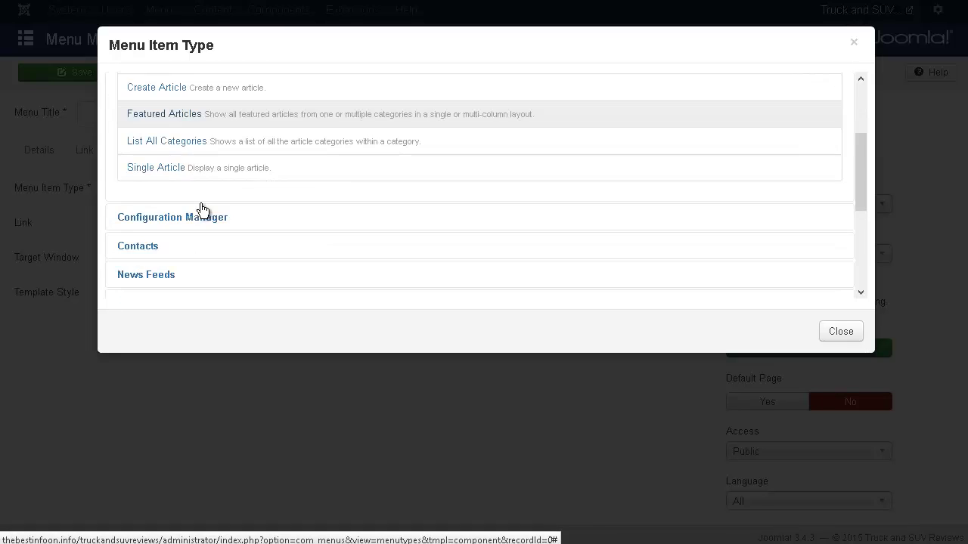
pyautogui.scroll(5, 193, 181)
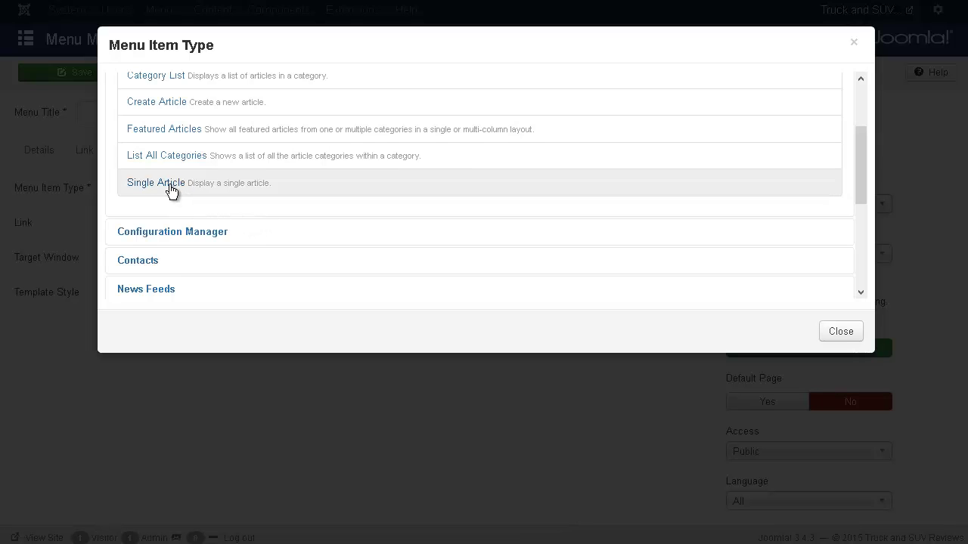
pyautogui.click(166, 188)
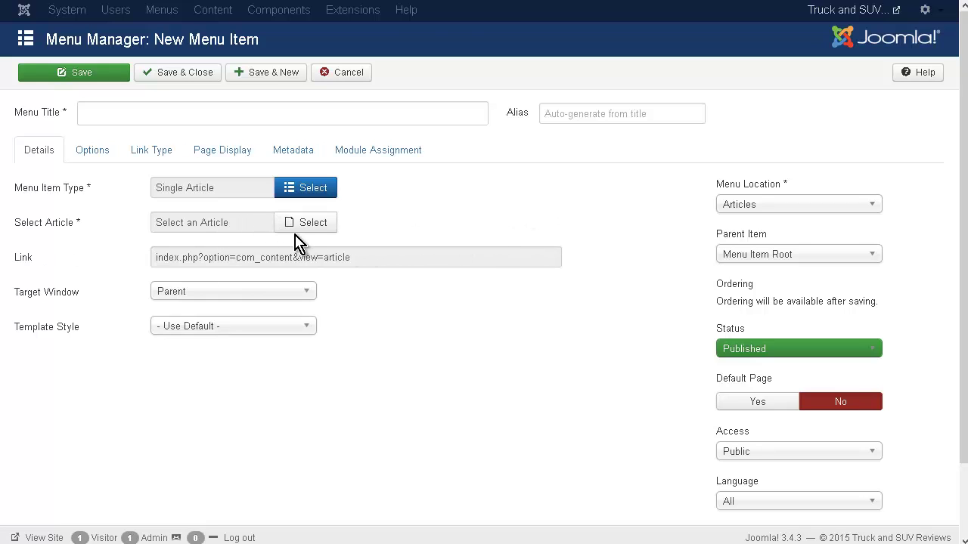
# Step: Assign the article "Test Artucke" to the new menu item, title it "SUV Article", and save and close it
pyautogui.click(307, 230)
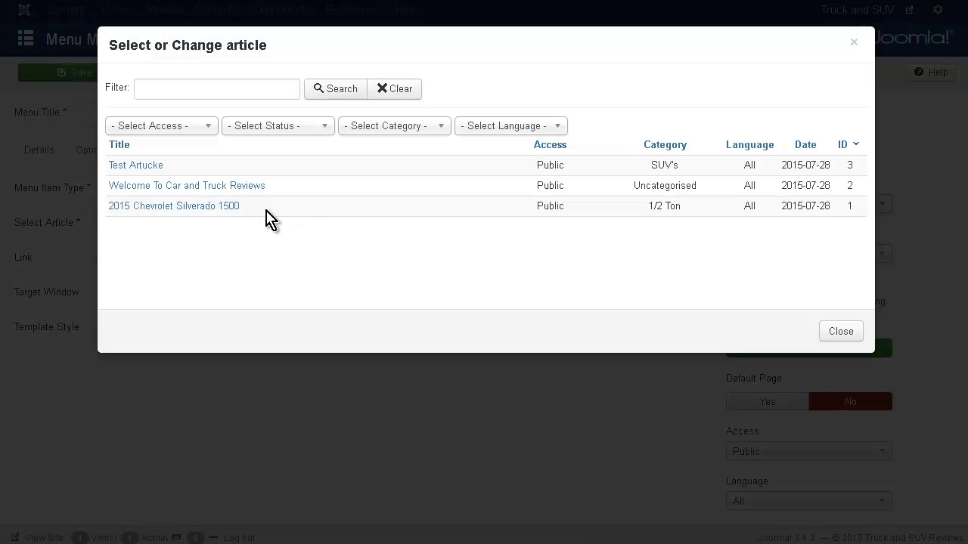
pyautogui.click(154, 171)
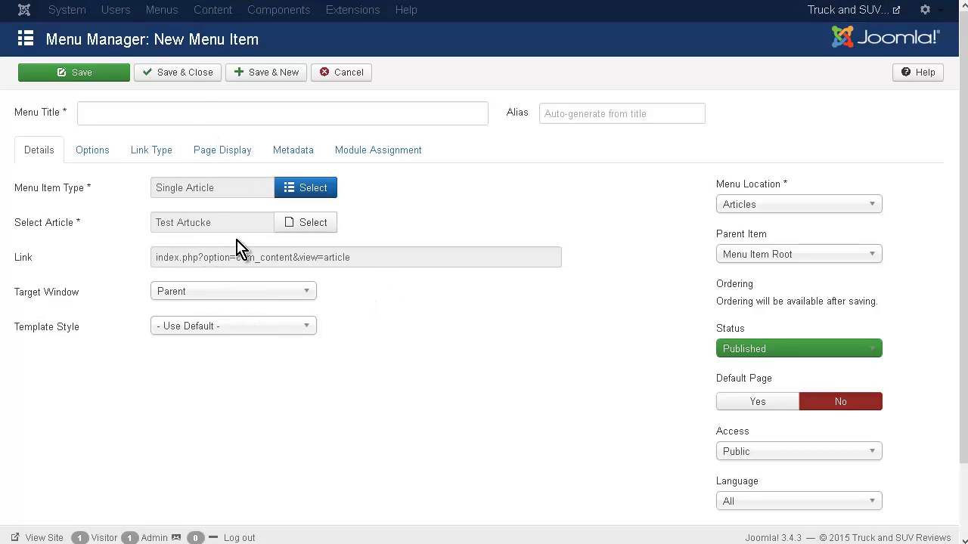
pyautogui.click(93, 111)
pyautogui.write('SUV Article')
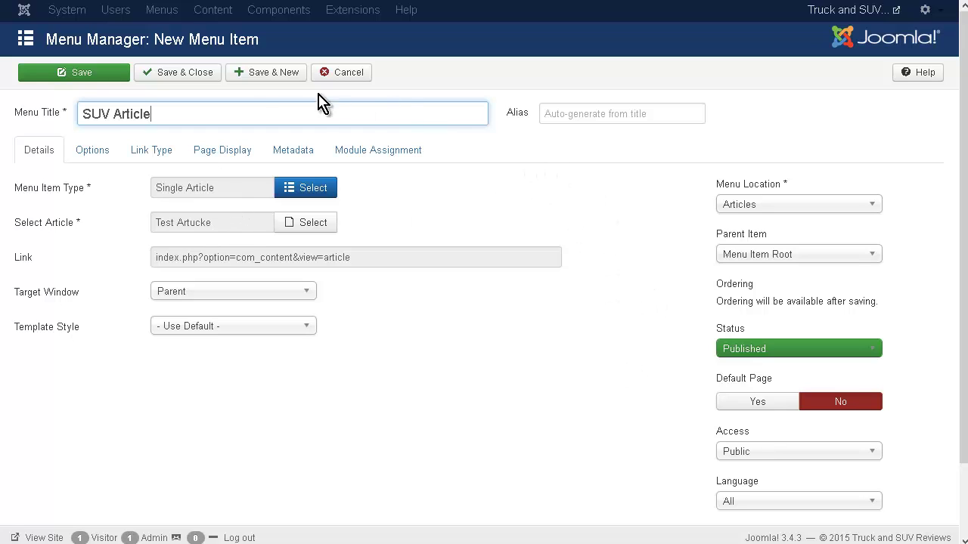
pyautogui.click(161, 77)
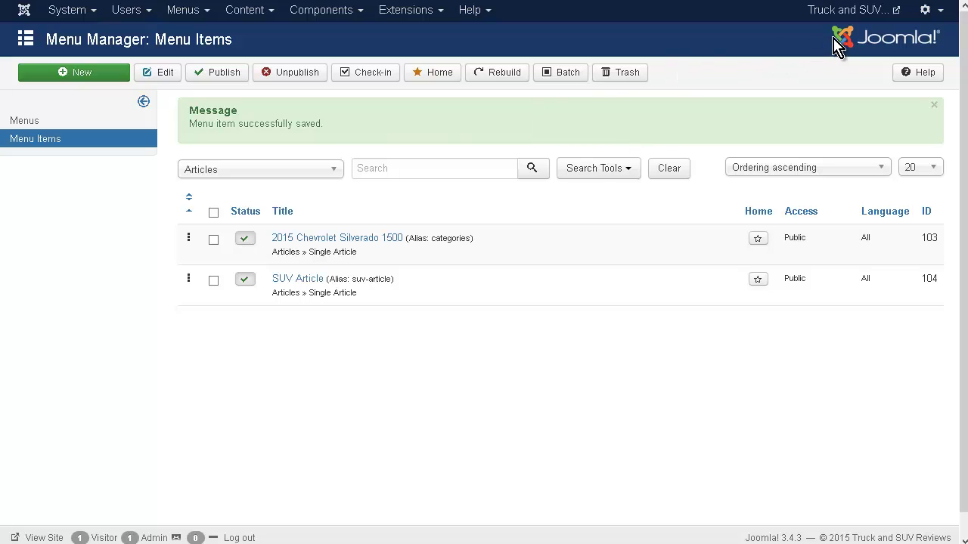
# Step: View the live site, open SUV Article from the Articles menu, and check how the article page is displayed
pyautogui.click(848, 10)
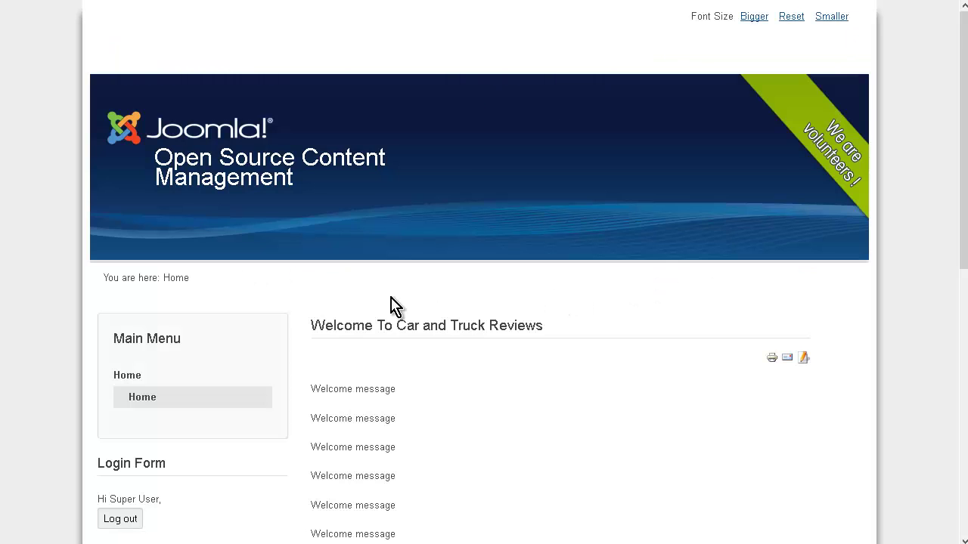
pyautogui.scroll(-3, 391, 304)
pyautogui.scroll(-2, 357, 293)
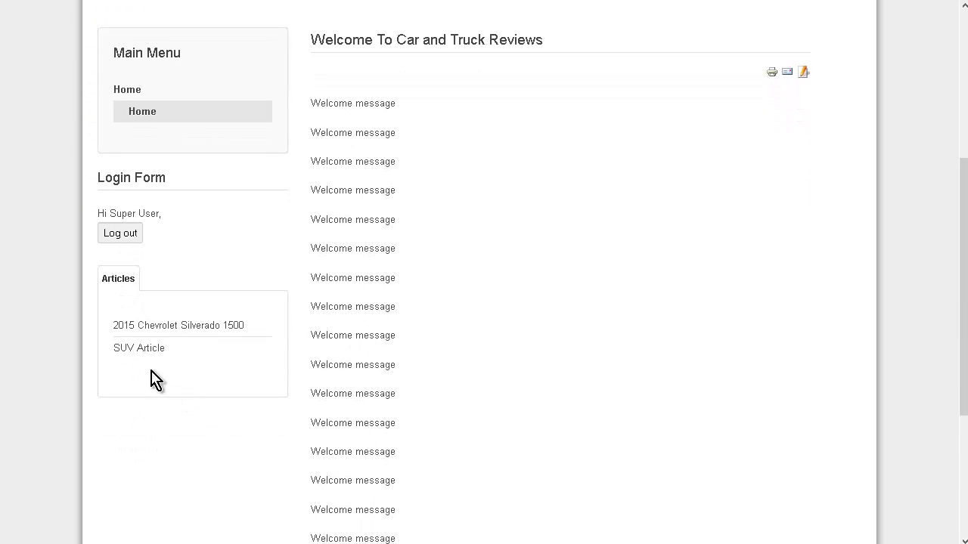
pyautogui.click(134, 349)
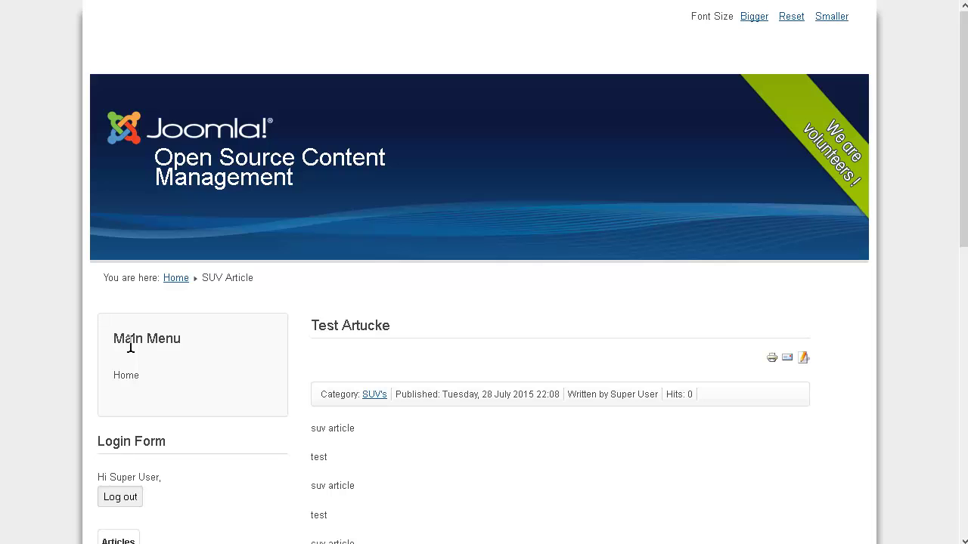
pyautogui.scroll(-5, 492, 339)
pyautogui.scroll(5, 511, 338)
pyautogui.scroll(-4, 414, 306)
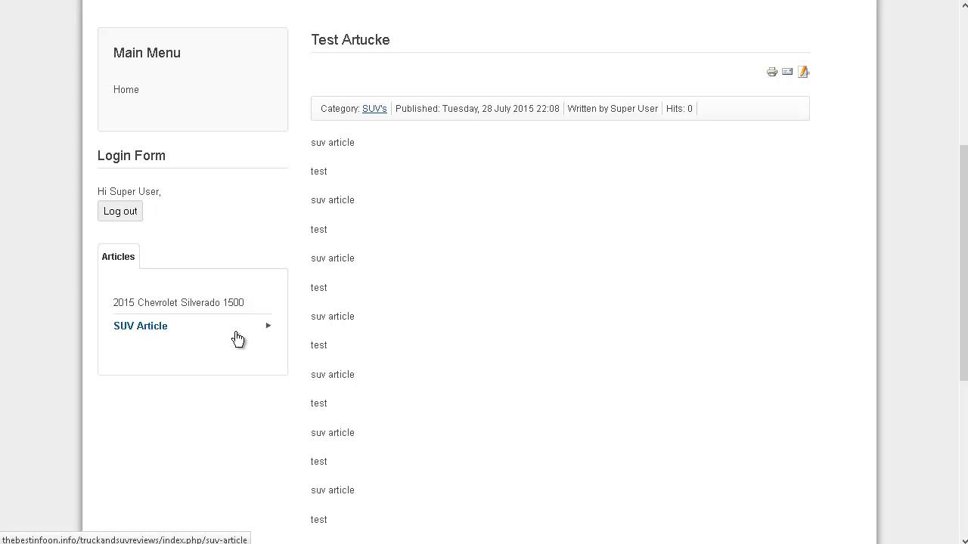
pyautogui.scroll(4, 251, 344)
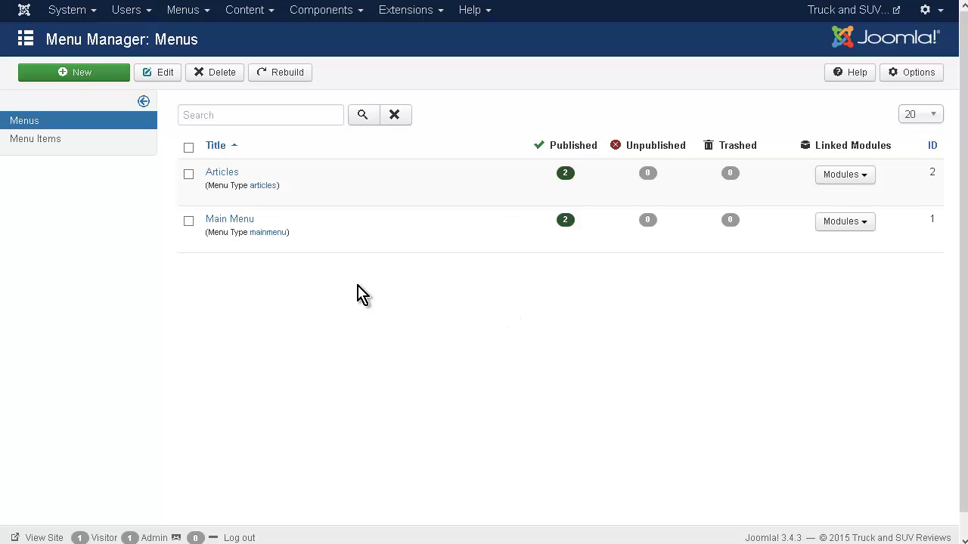
# Step: Start a new menu item in the Main Menu and set its type to Search Form or Search Results
pyautogui.click(228, 220)
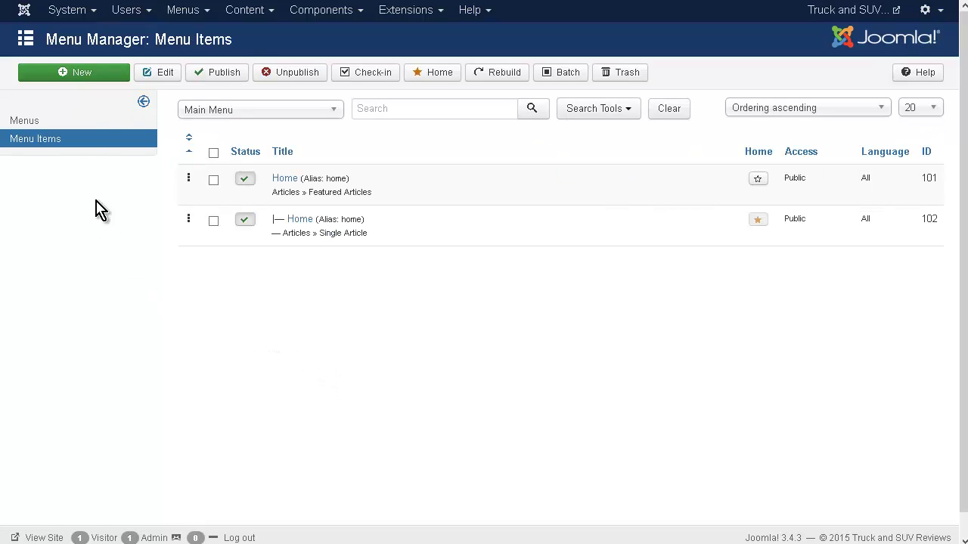
pyautogui.click(98, 76)
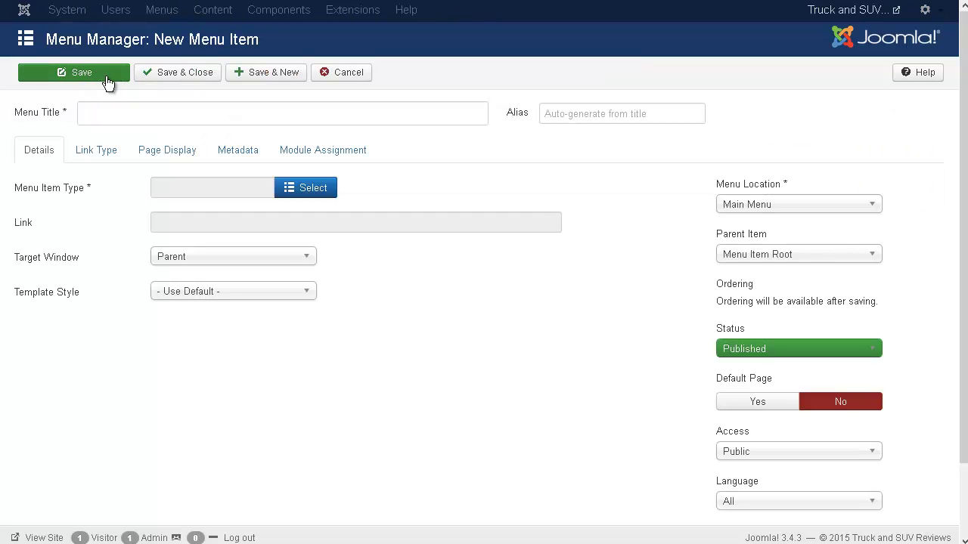
pyautogui.click(305, 192)
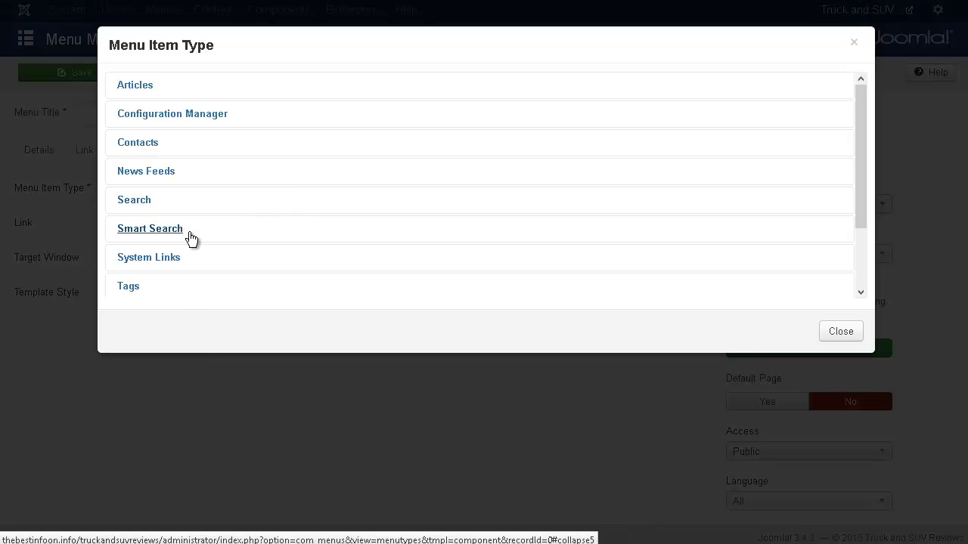
pyautogui.click(134, 201)
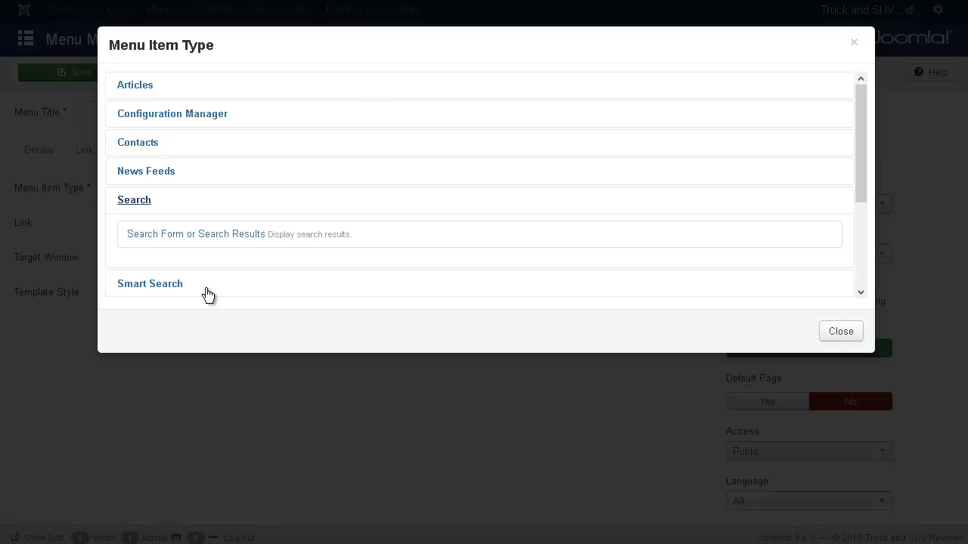
pyautogui.click(201, 236)
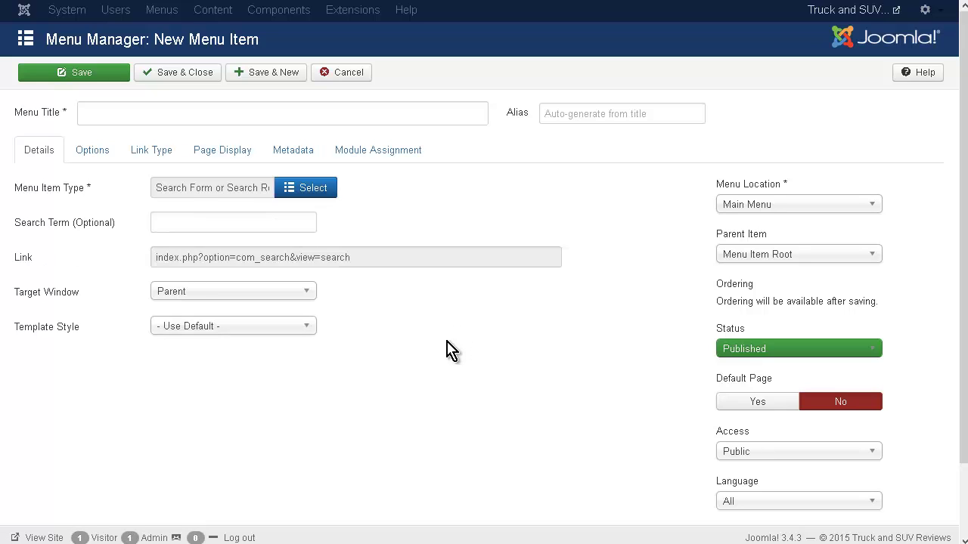
# Step: Review the new menu item's general options, link type, page display, metadata and module assignment settings
pyautogui.click(105, 159)
pyautogui.click(160, 159)
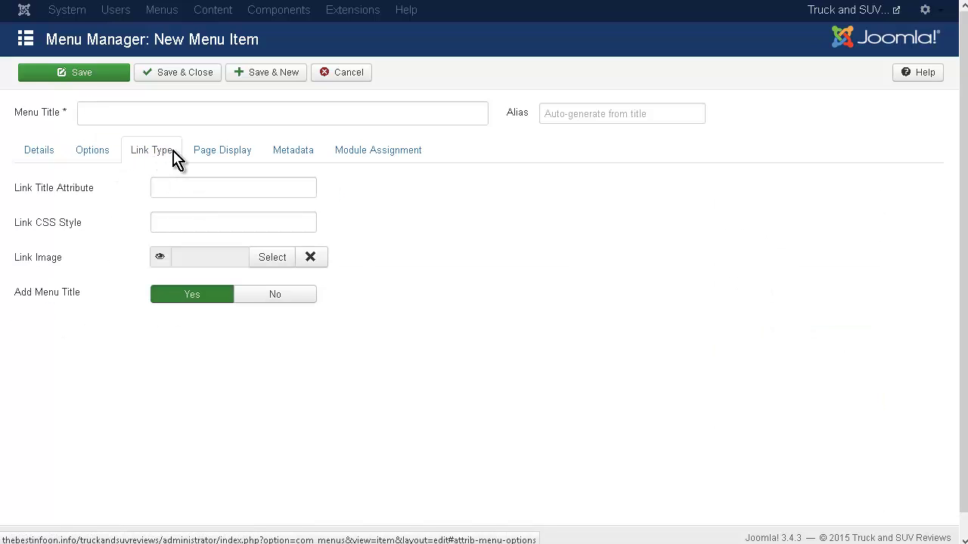
pyautogui.click(211, 156)
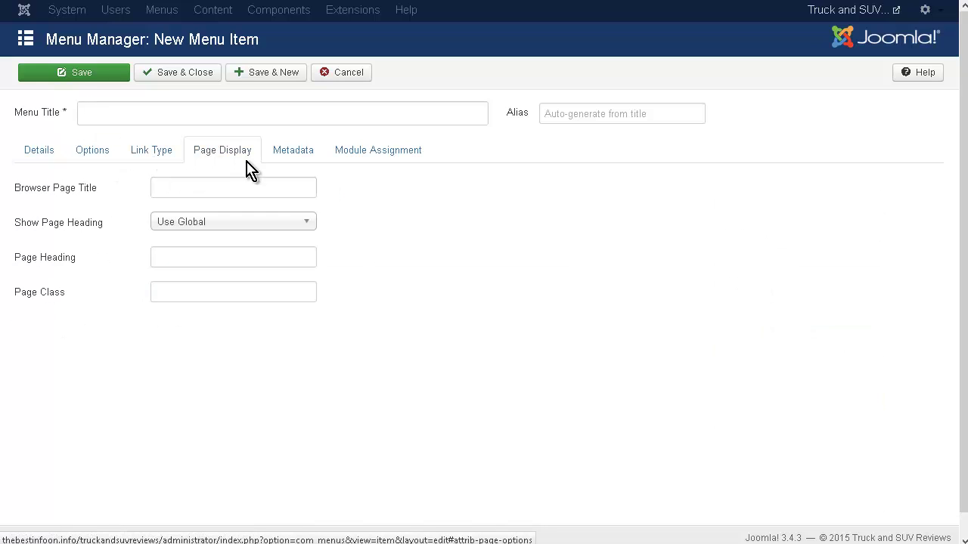
pyautogui.click(302, 158)
pyautogui.click(355, 159)
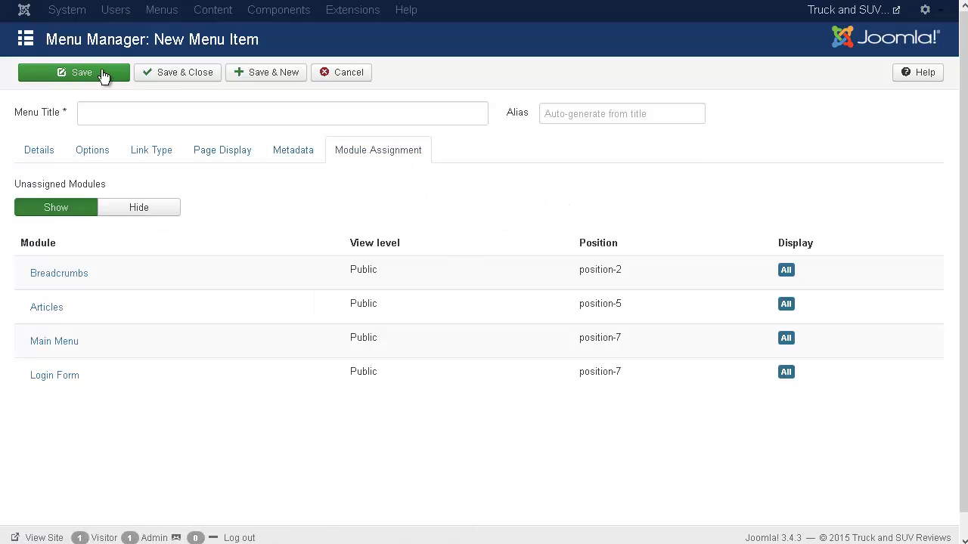
# Step: Title the new Main Menu item "Search" and save and close it
pyautogui.click(175, 73)
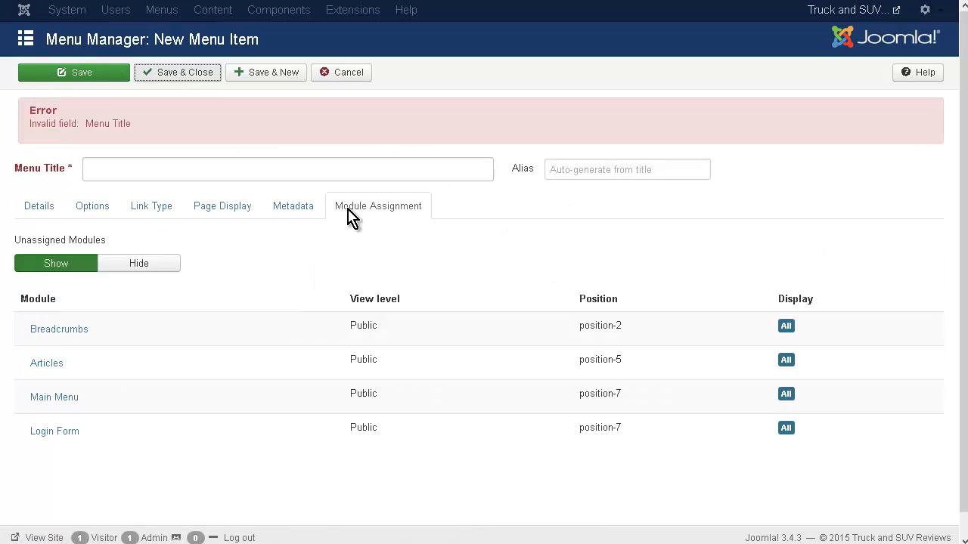
pyautogui.click(117, 178)
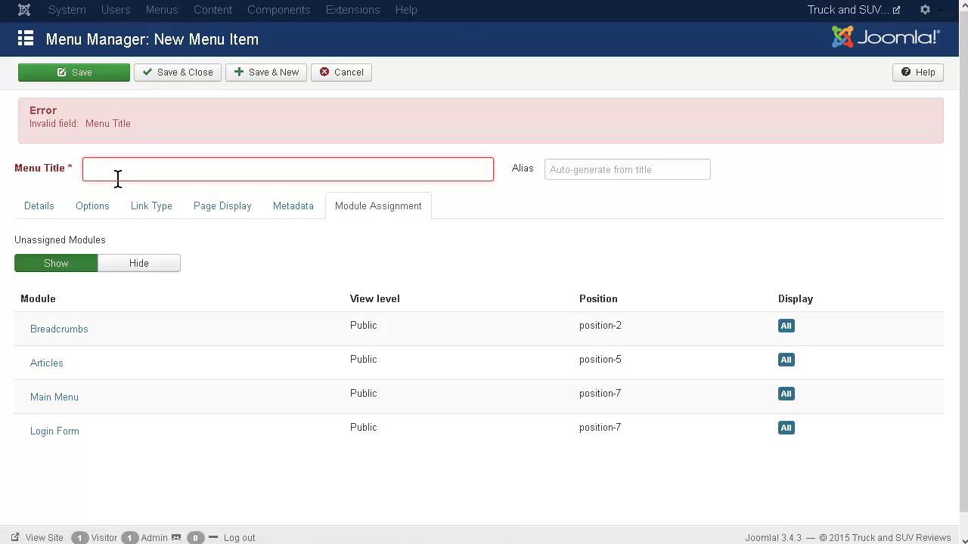
pyautogui.write('Search')
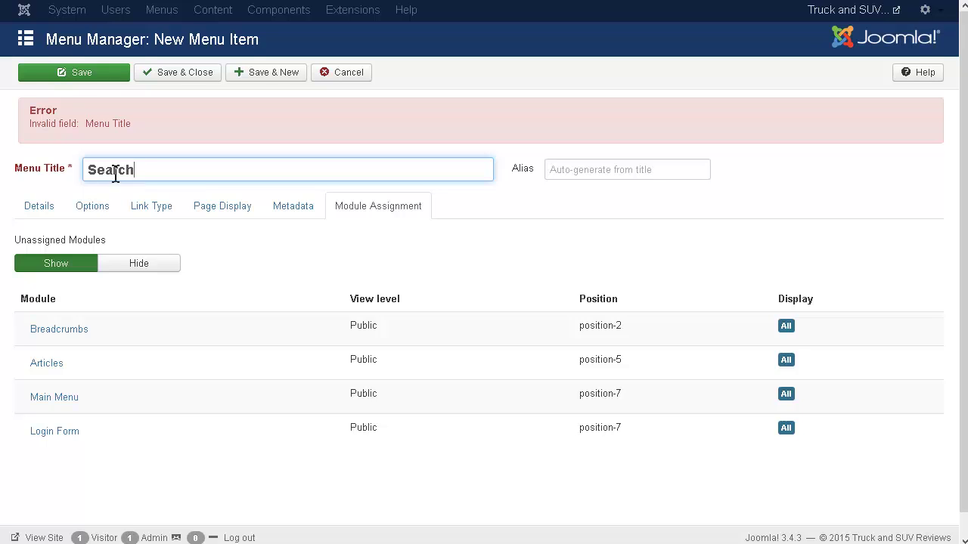
pyautogui.click(175, 76)
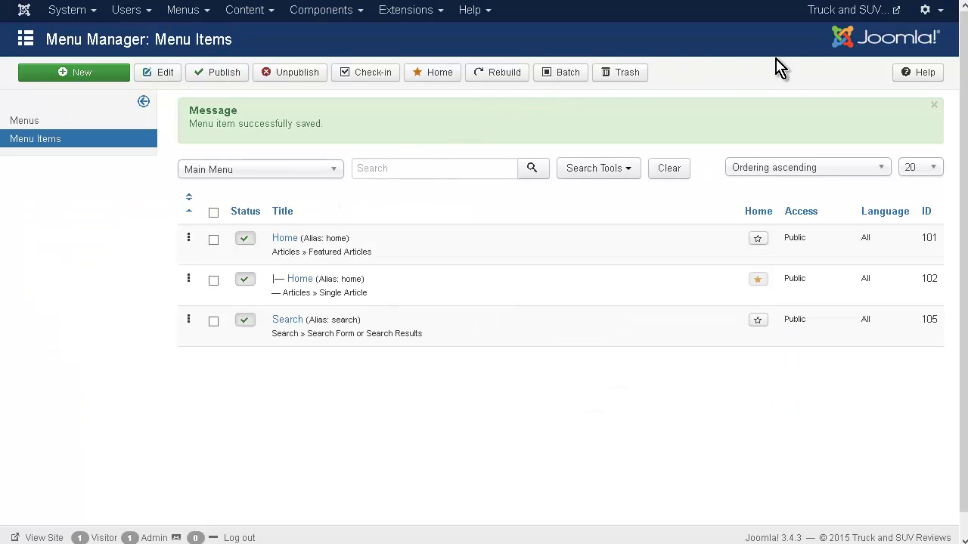
# Step: View the live site, open Search from the Main Menu, and check the search form page
pyautogui.click(845, 19)
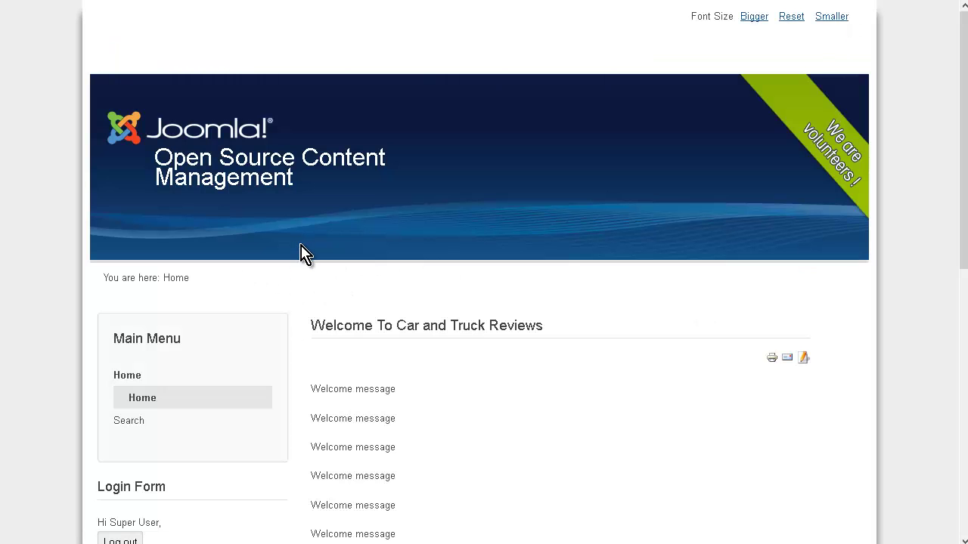
pyautogui.scroll(-2, 296, 257)
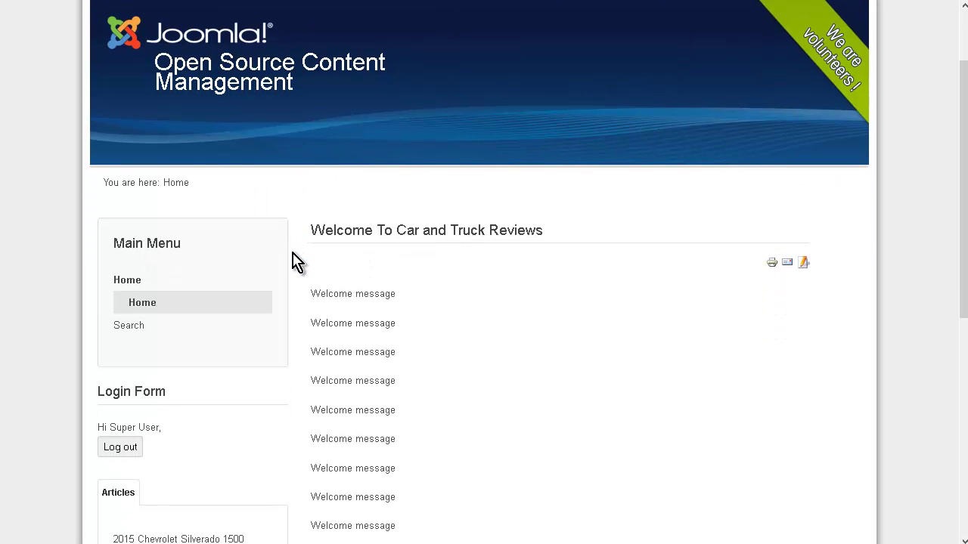
pyautogui.click(130, 327)
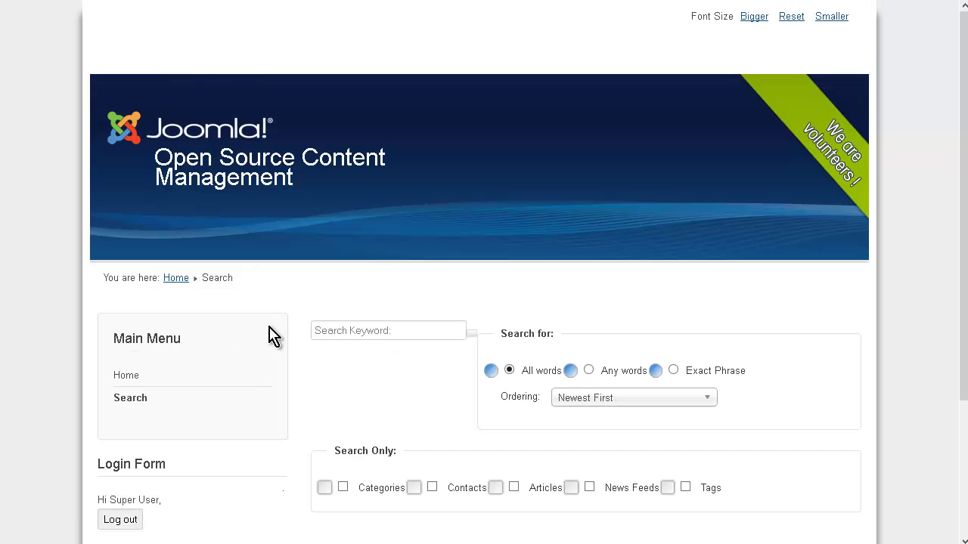
pyautogui.scroll(-2, 363, 306)
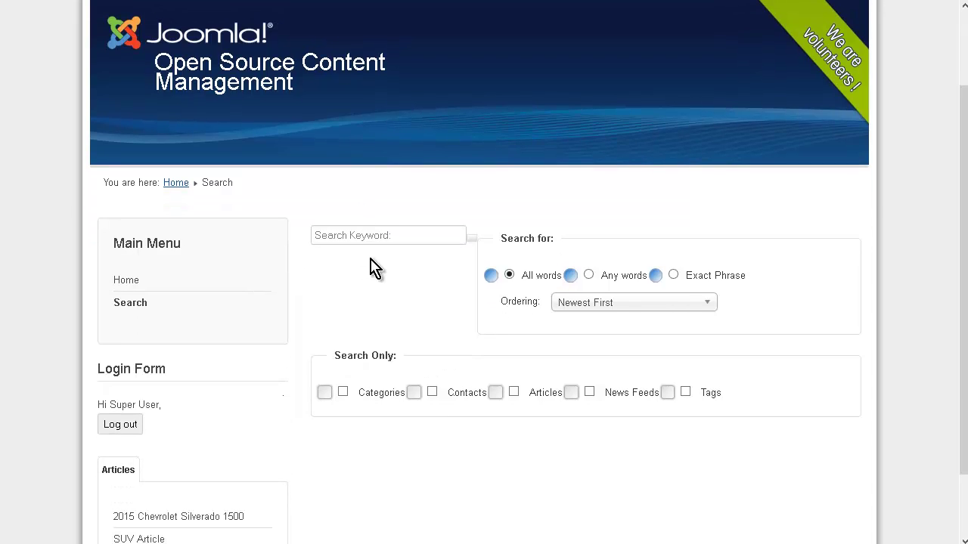
pyautogui.scroll(2, 374, 268)
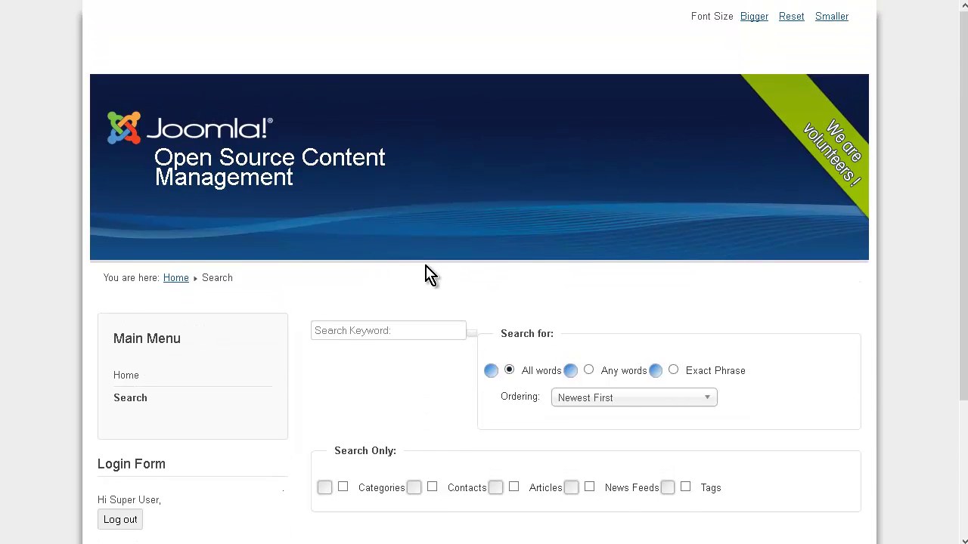